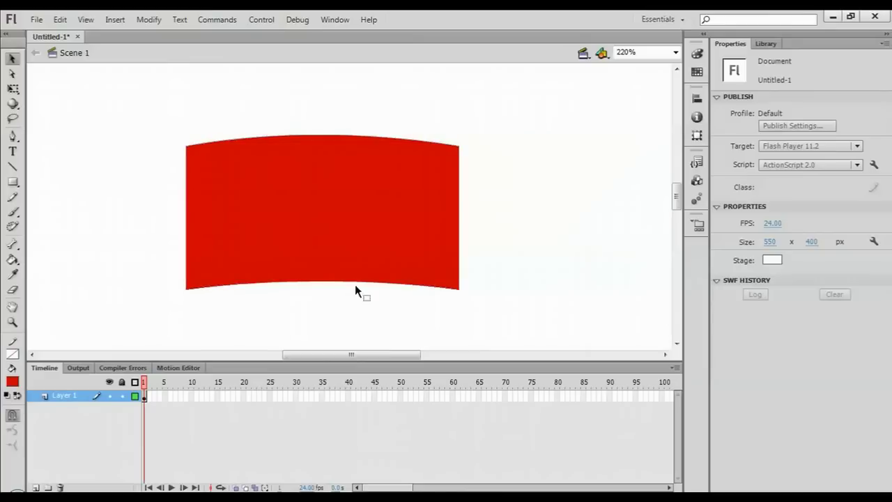
Try to bow the red shape's upper edge slightly further upward.
left_click(375, 262, "ctrl+alt")
left_click_drag(368, 216, 365, 226)
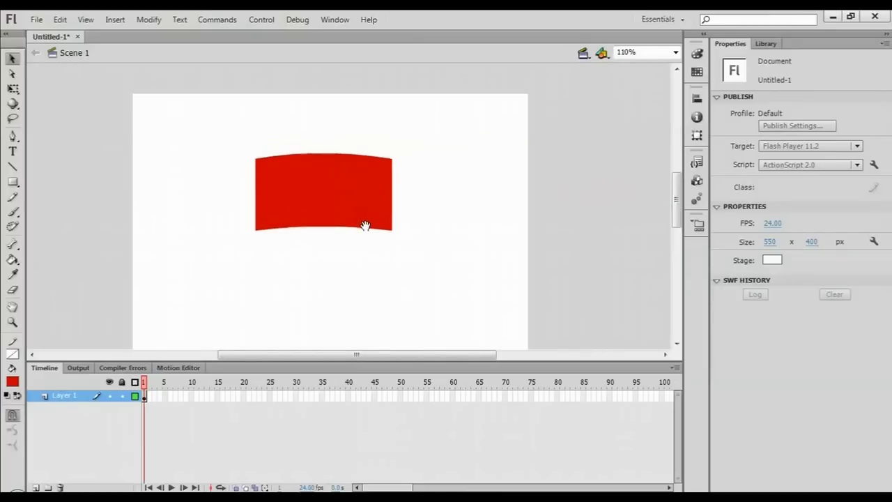
left_click(334, 193)
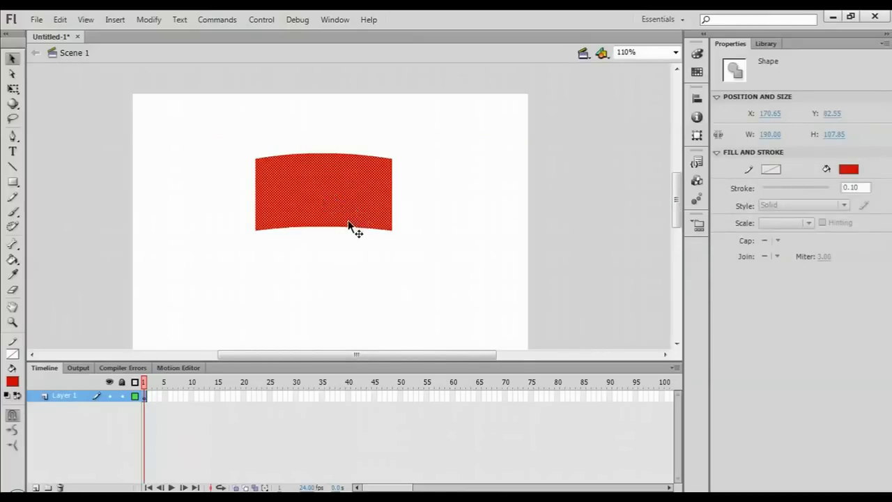
left_click(336, 248)
left_click_drag(322, 160, 323, 157)
left_click(339, 176)
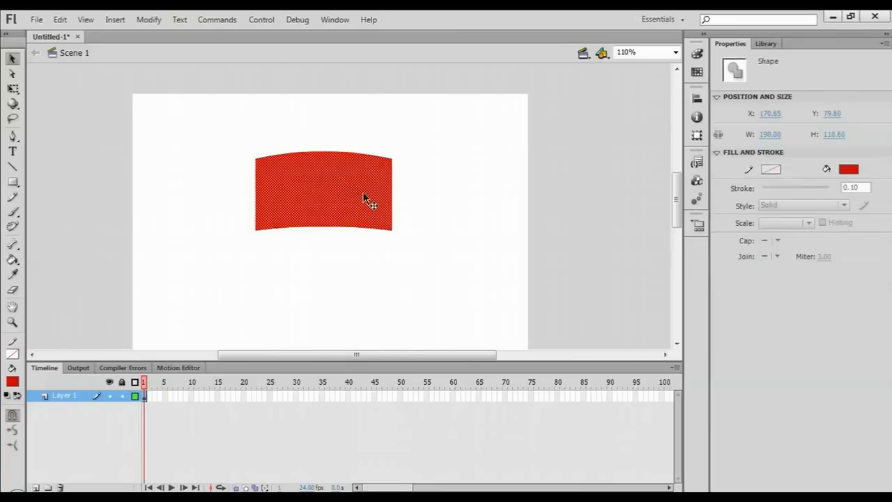
key("ctrl+equal")
left_click(499, 189)
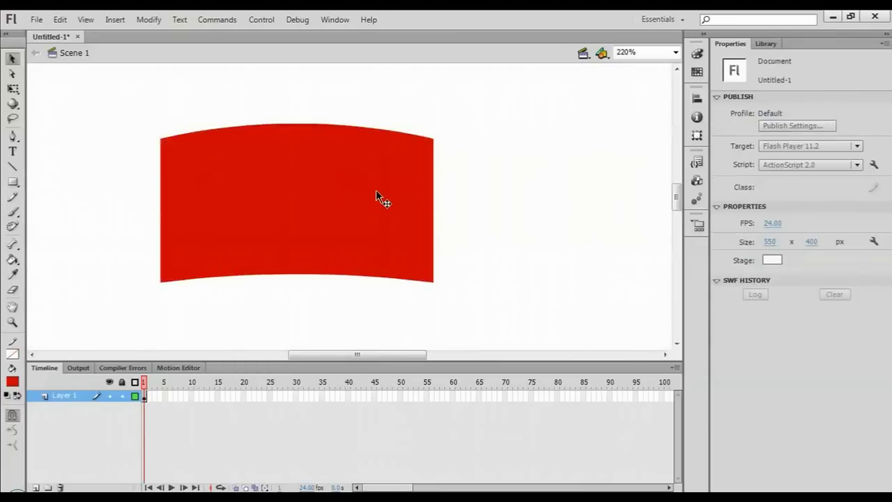
Duplicate the curved red shape to the right of the original and flip the copy vertically.
left_click(321, 187)
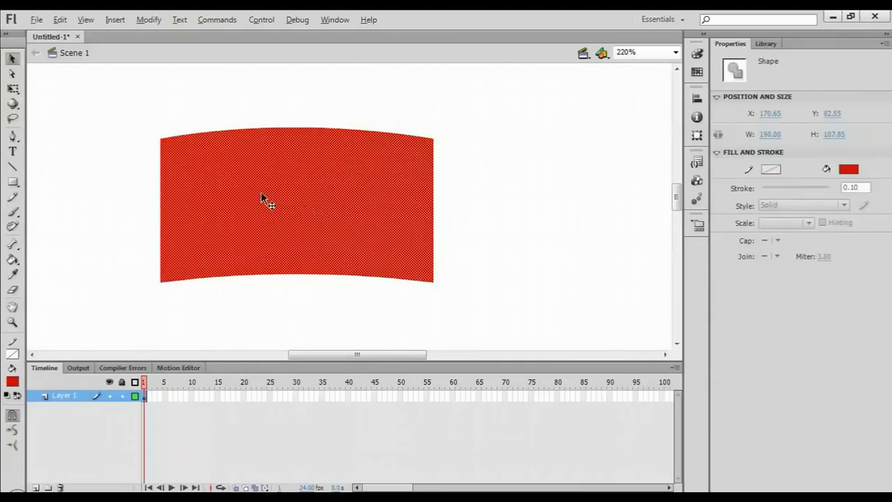
left_click_drag(262, 195, 553, 205)
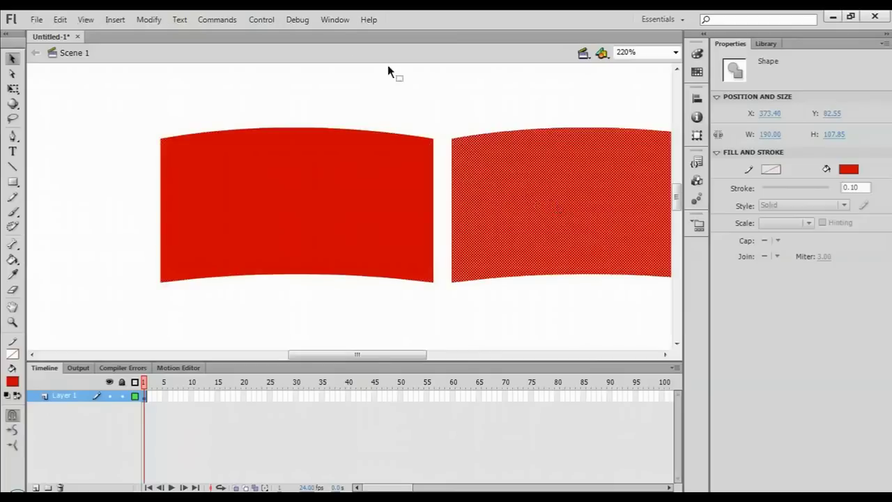
left_click(149, 21)
mouse_move(218, 188)
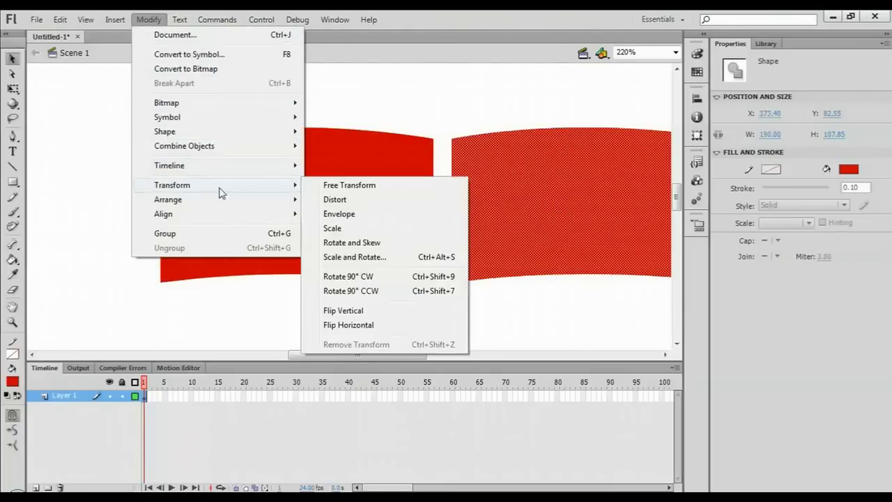
left_click(343, 310)
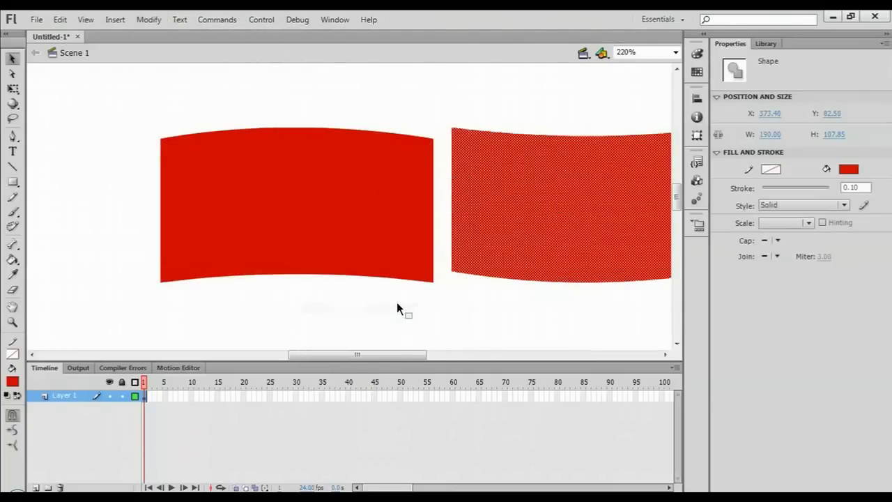
Move the flipped copy flush against the original's right edge so the two form one continuous wave.
scroll(398, 309, "right", 5)
left_click(293, 330)
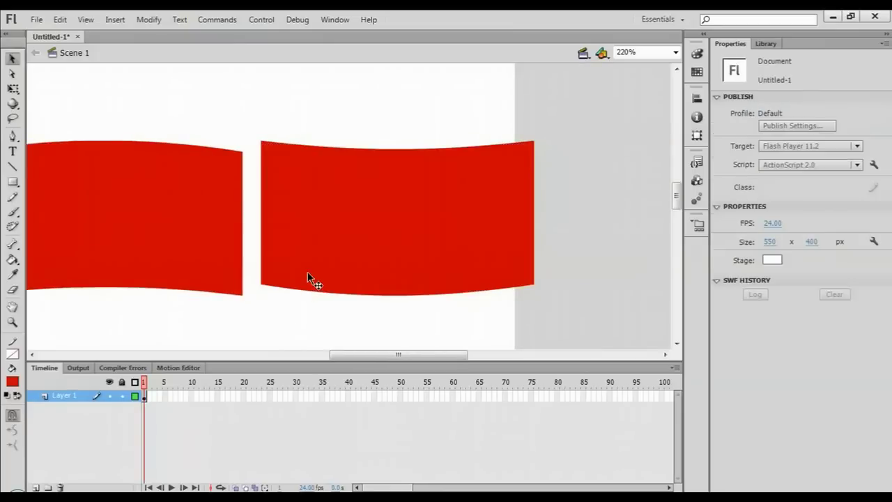
left_click_drag(267, 180, 262, 206)
key("z")
left_click_drag(231, 134, 276, 180)
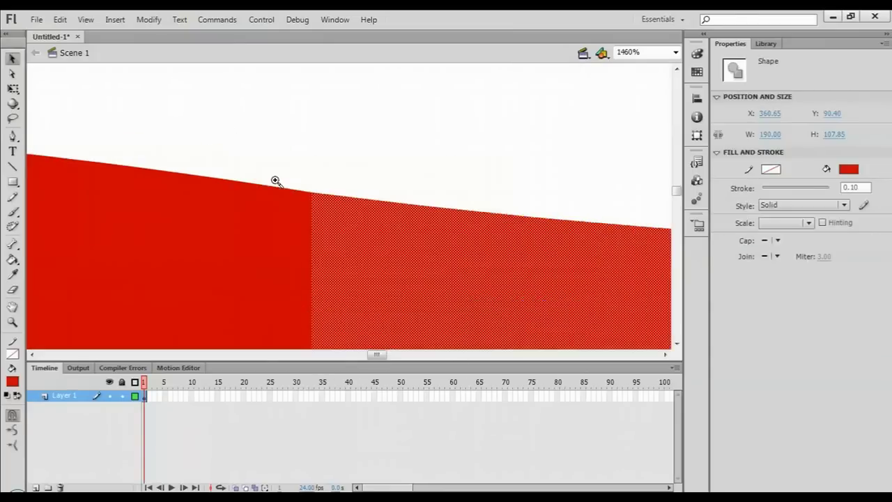
left_click(352, 228, "alt")
left_click(299, 259, "alt")
left_click(298, 258, "alt")
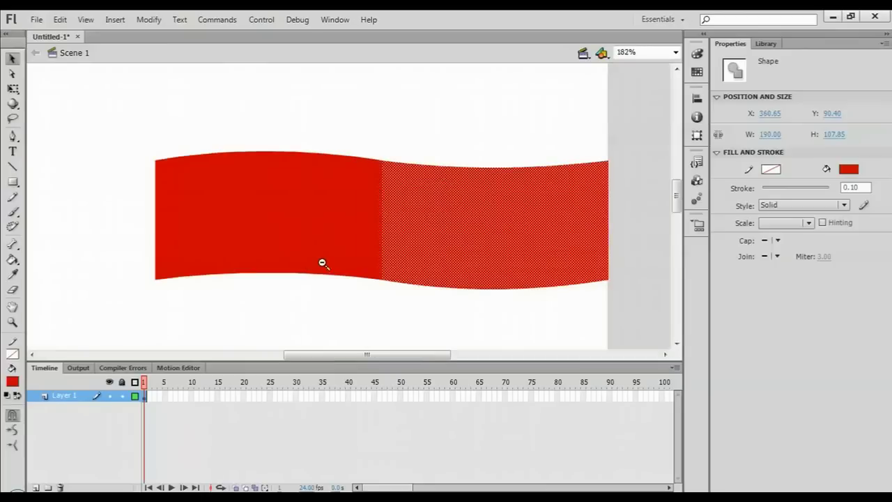
key("v")
key("ctrl+shift+a")
Convert the whole merged wave shape to a movie clip symbol named Symbol 1.
left_click(341, 241)
left_click_drag(344, 235, 297, 253)
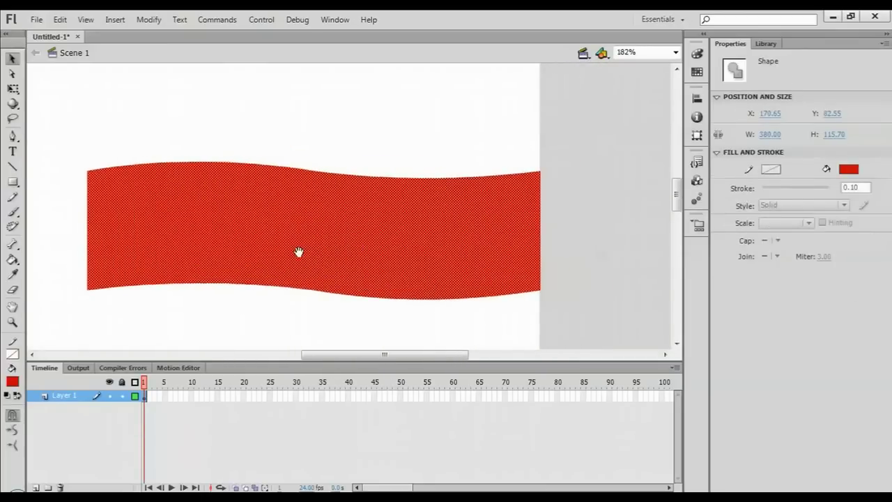
key("F8")
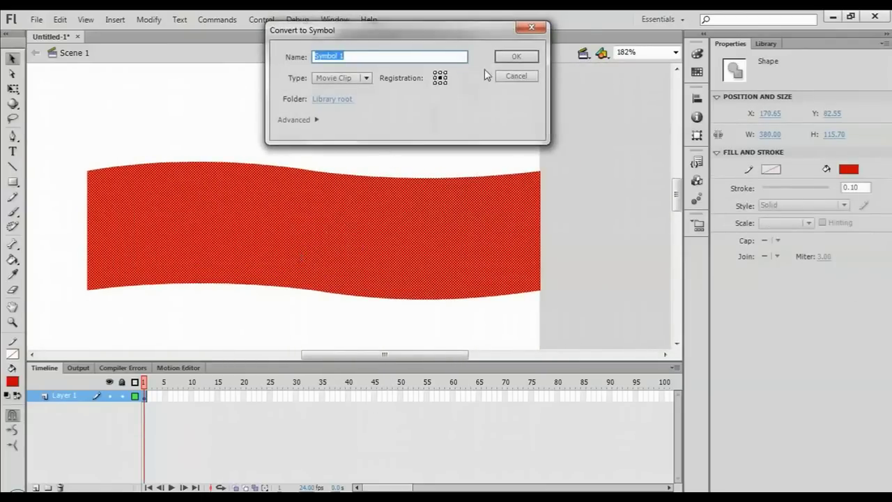
left_click(514, 57)
Duplicate the Symbol 1 instance and align the copy end to end with the original's right edge.
mouse_move(295, 234)
left_mouse_down()
mouse_move(315, 231)
mouse_move(327, 242)
mouse_move(288, 241)
left_mouse_up()
left_click(235, 230, "alt")
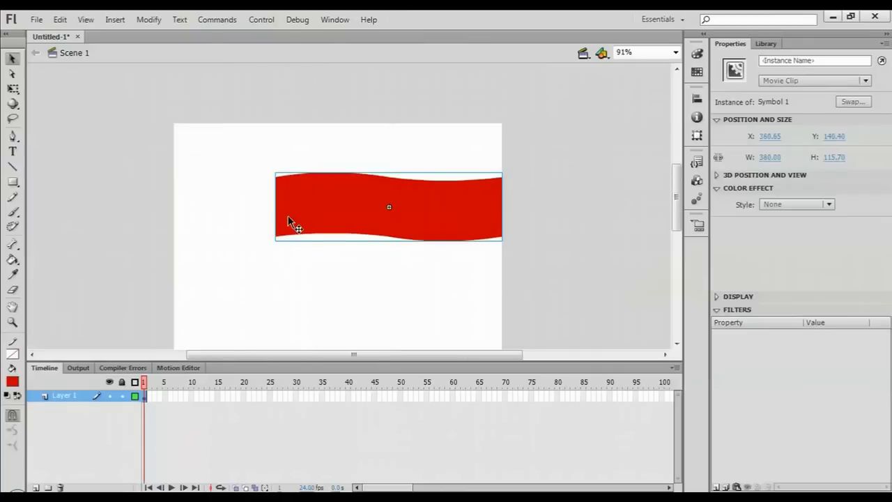
left_click_drag(279, 207, 504, 213)
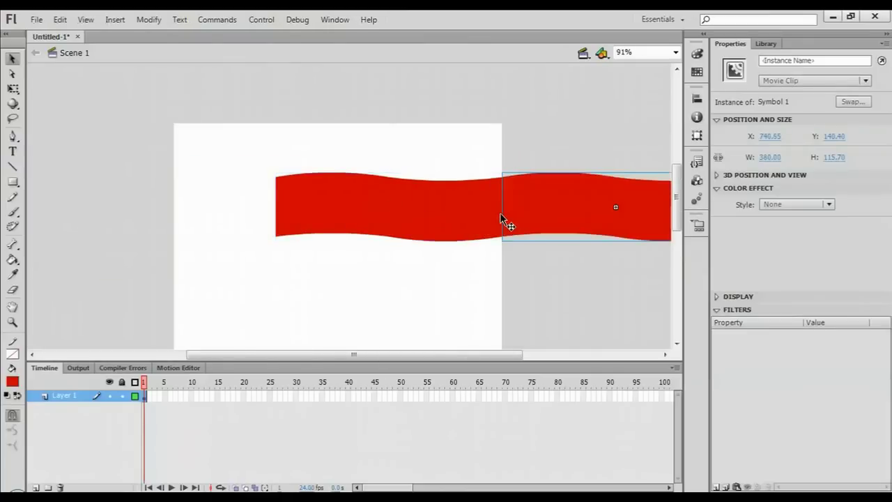
left_click_drag(495, 175, 517, 176)
left_click(235, 189)
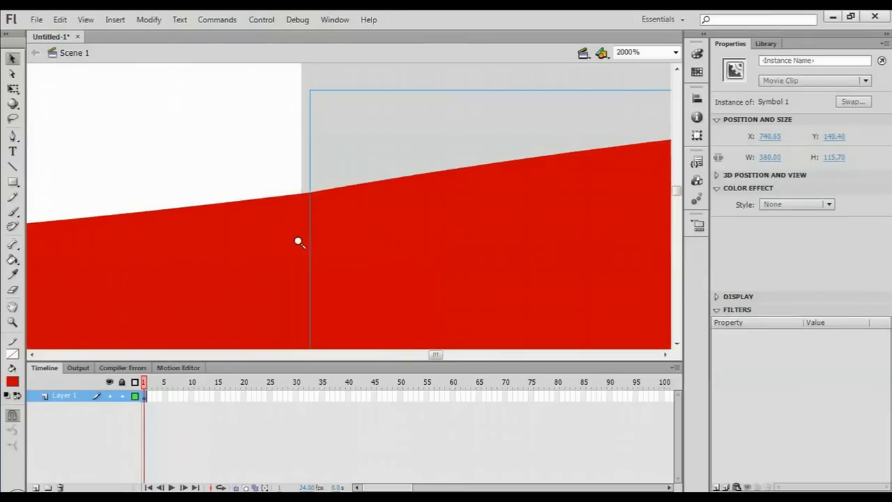
left_click(274, 167)
left_click(358, 271, "ctrl+alt")
left_click(358, 271, "ctrl+alt")
left_click(360, 273, "ctrl+alt")
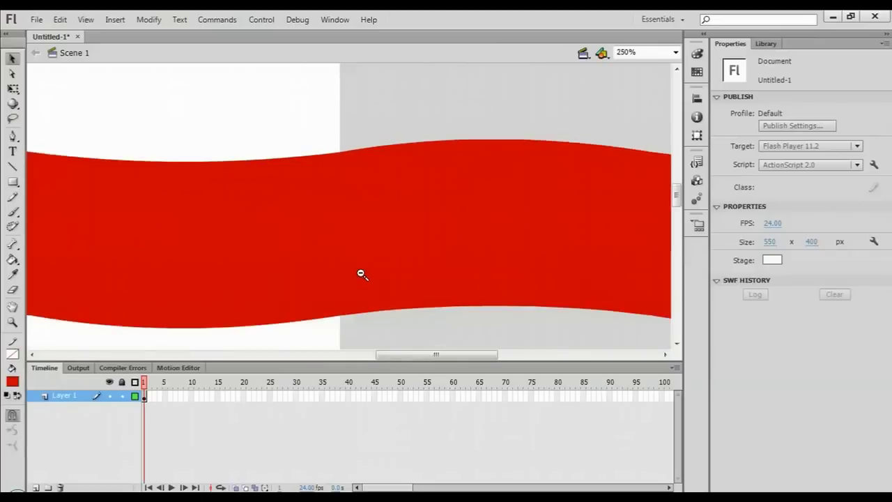
left_click(352, 273, "ctrl+alt")
left_click(352, 272, "alt")
Convert both wave instances together to a movie clip symbol named mcFlagAnimation and dismiss the Skype notification.
key("v")
key("ctrl+a")
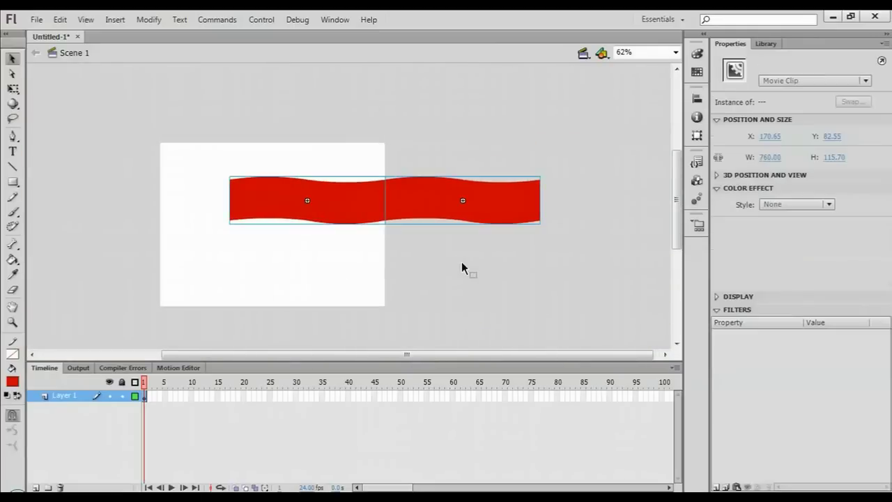
key("F8")
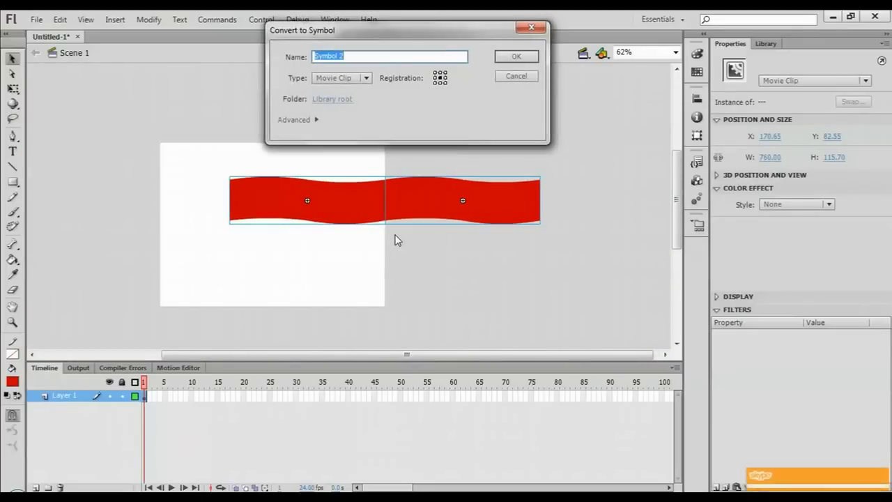
type("mcFlagAnimation")
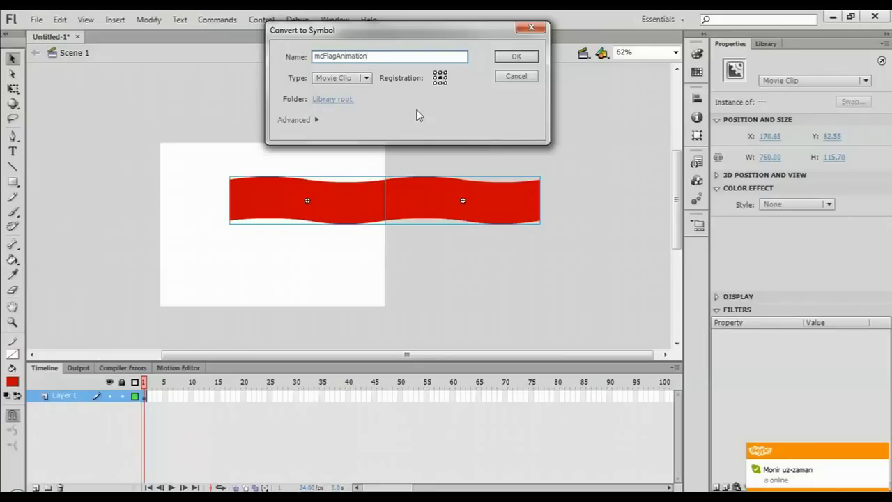
left_click(520, 57)
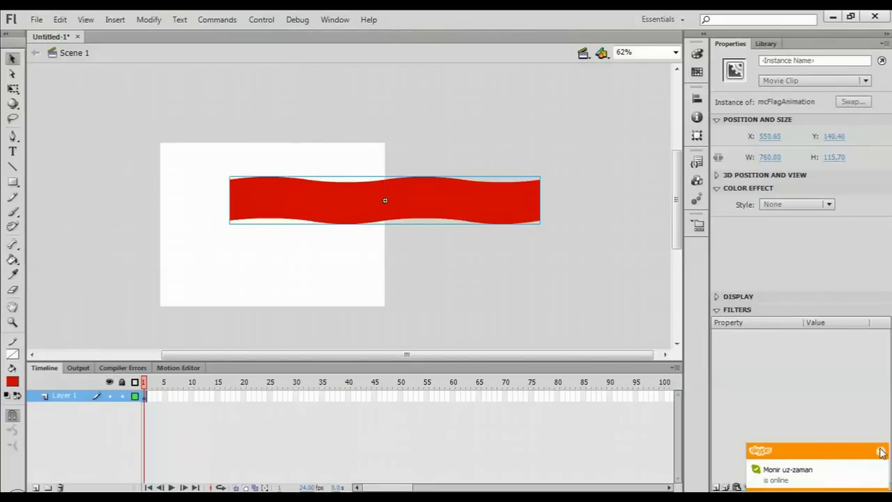
left_click(881, 452)
left_click(540, 307)
Nest the mcFlagAnimation instance in a new movie clip symbol named mcFlag.
scroll(377, 258, "up", 2)
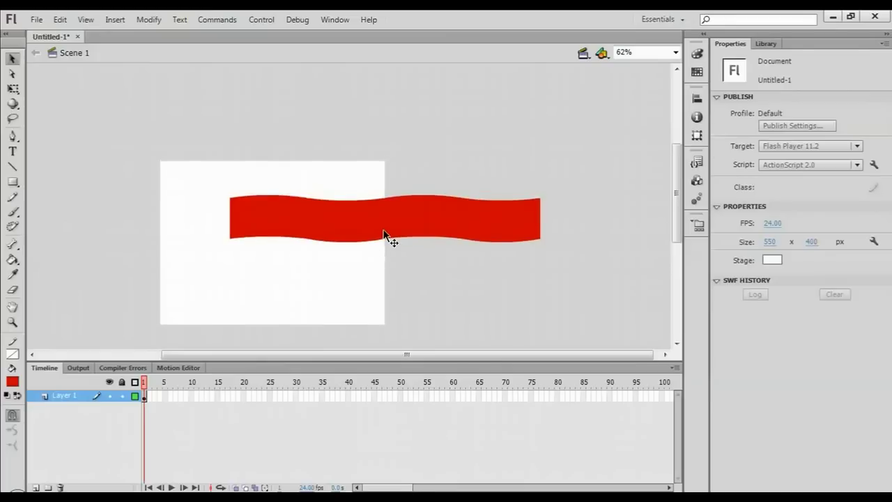
left_click(384, 235)
key("ctrl+equal")
left_click_drag(384, 239, 322, 271)
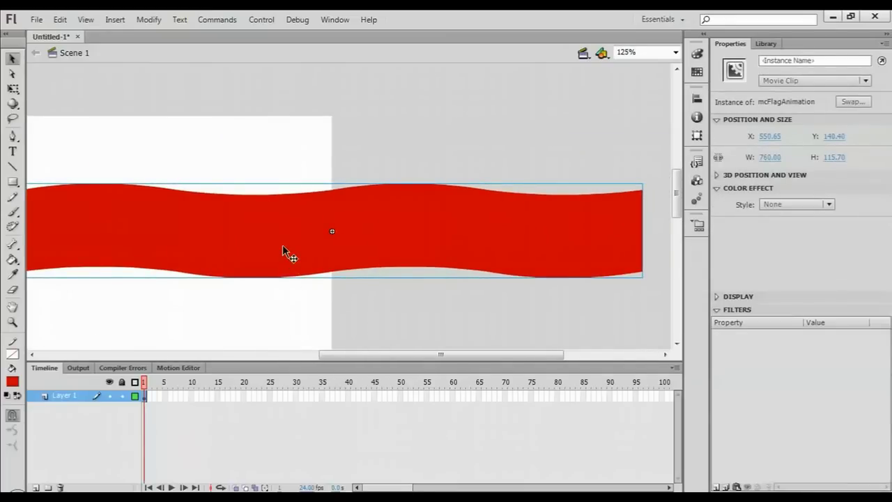
key("F8")
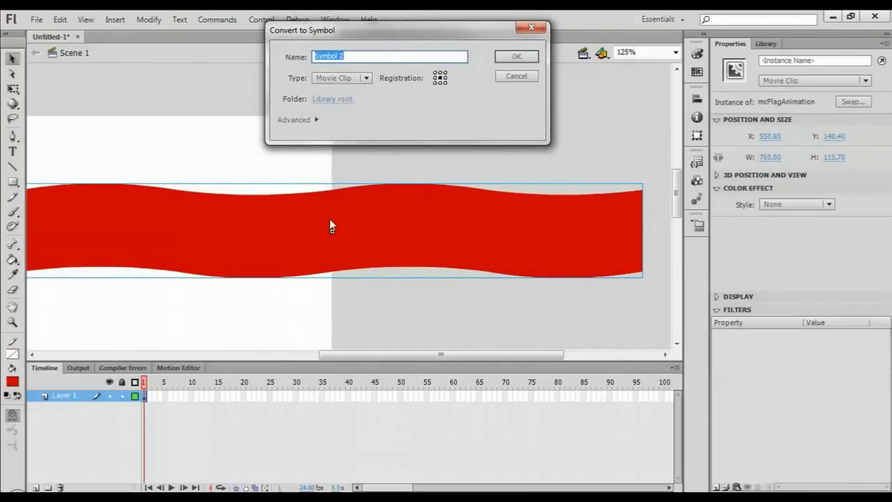
type("mcFlag")
key("Return")
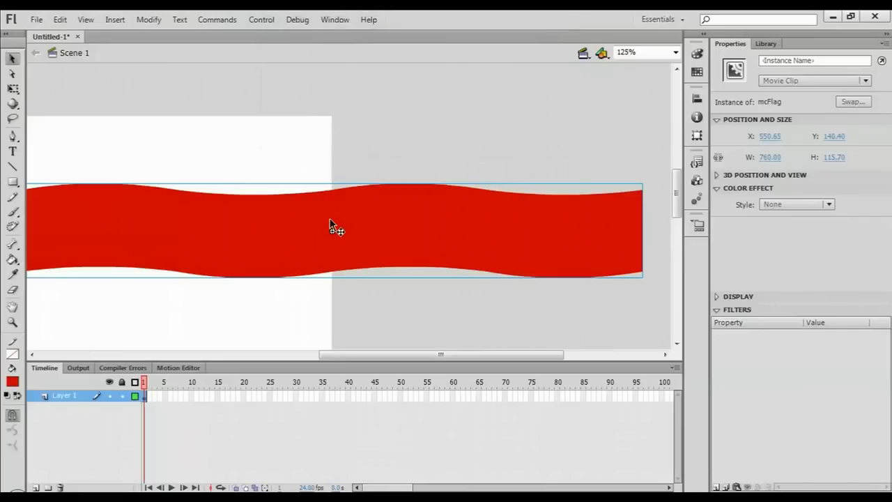
Open the mcFlag movie clip for editing in place.
double_click(194, 267)
key("ctrl+minus")
left_click_drag(198, 255, 233, 294)
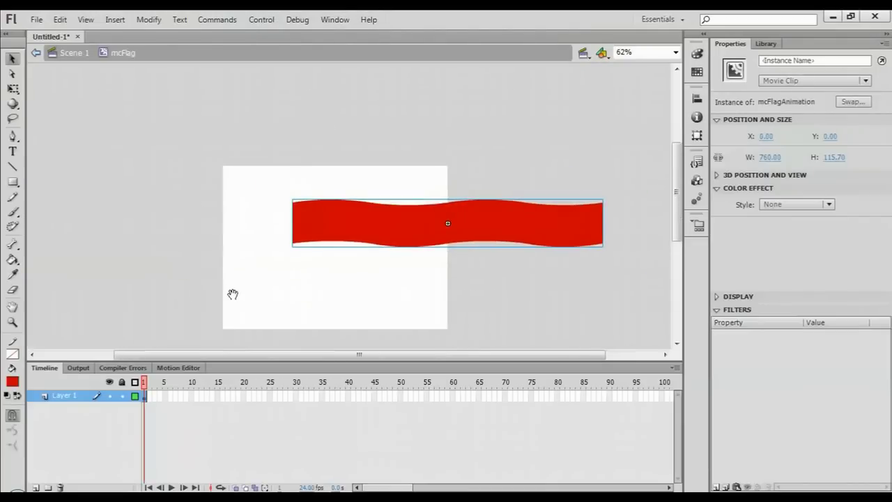
left_click(330, 282)
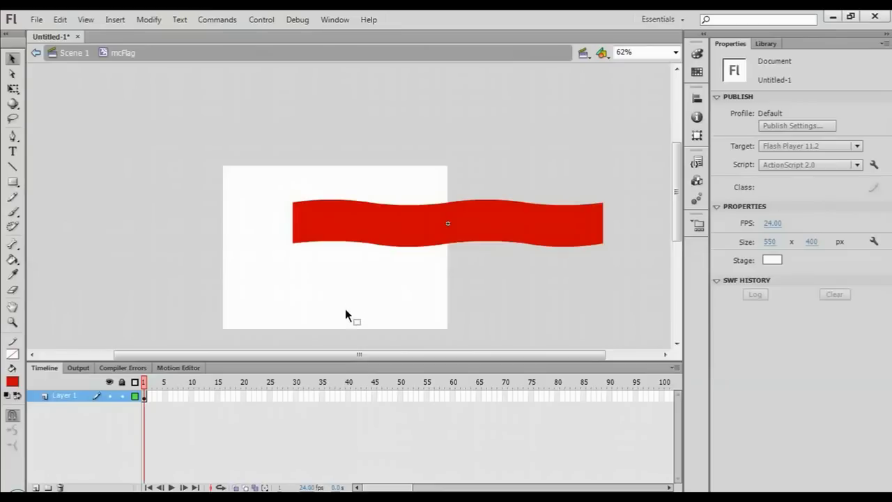
left_click(355, 221)
key("v")
left_click(338, 248)
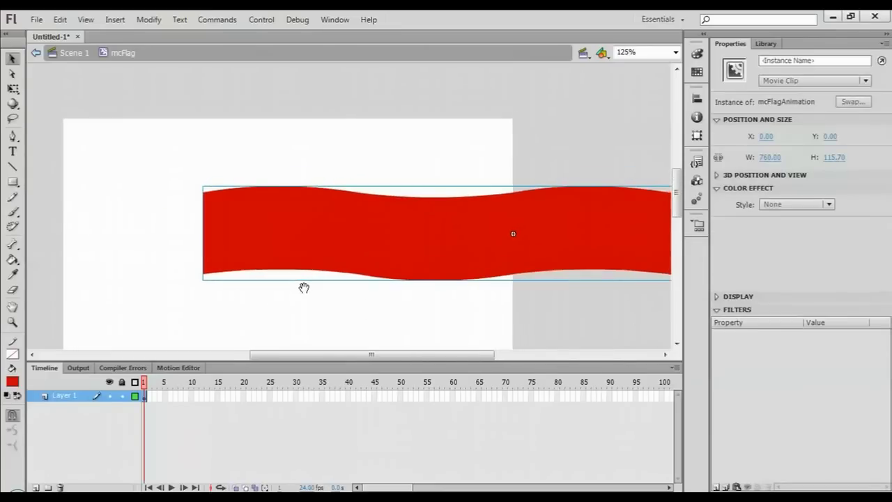
left_click(266, 316)
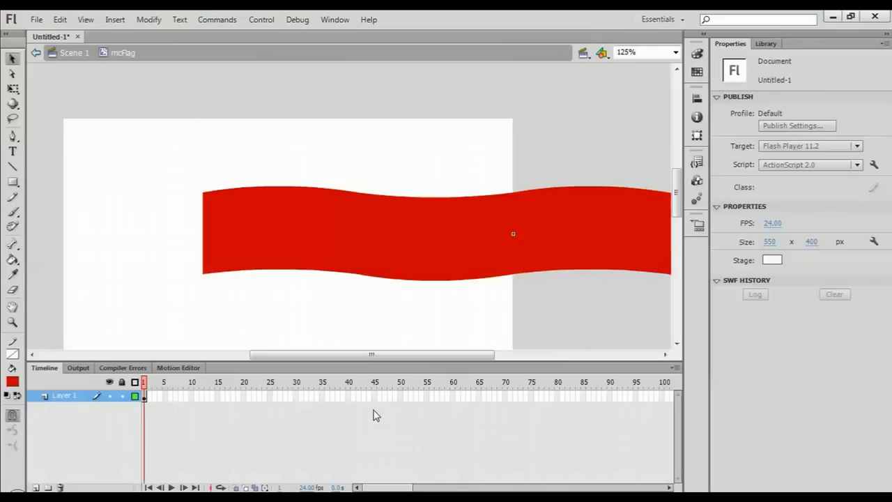
Add a layer above the flag and draw a rectangle about 196 by 138 px over the flag's left end.
left_click(38, 486)
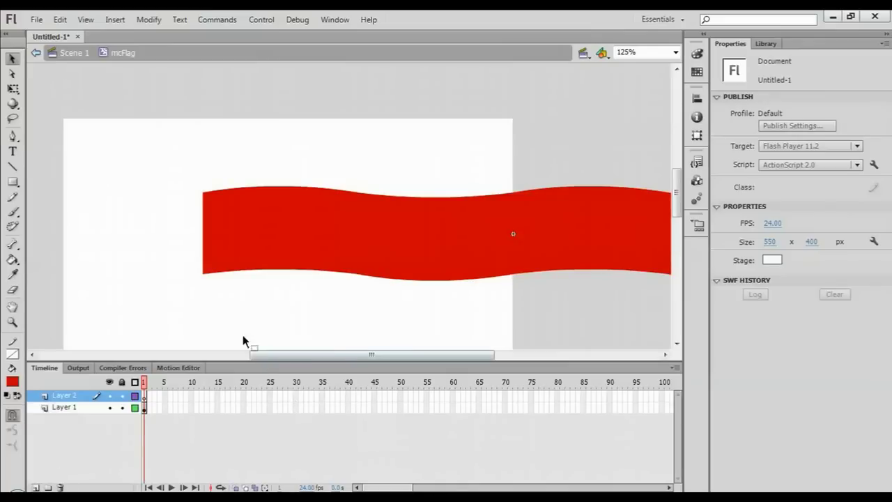
left_click(12, 183)
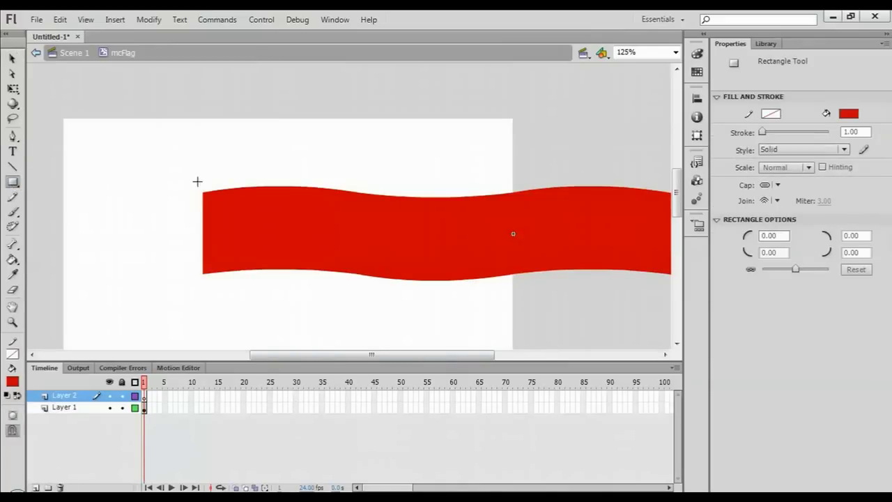
left_click_drag(194, 172, 353, 284)
Change the rectangle's fill to blue and bow its right edge slightly outward.
left_click(298, 247)
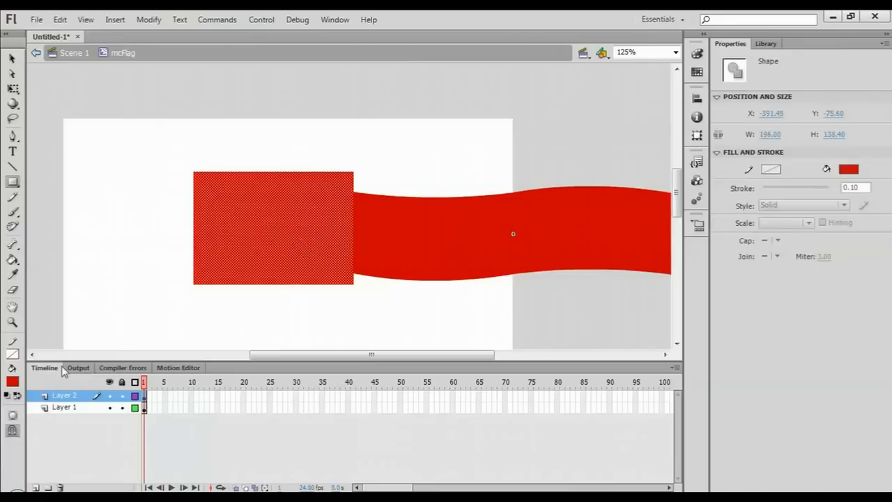
left_click(14, 384)
left_click(69, 294)
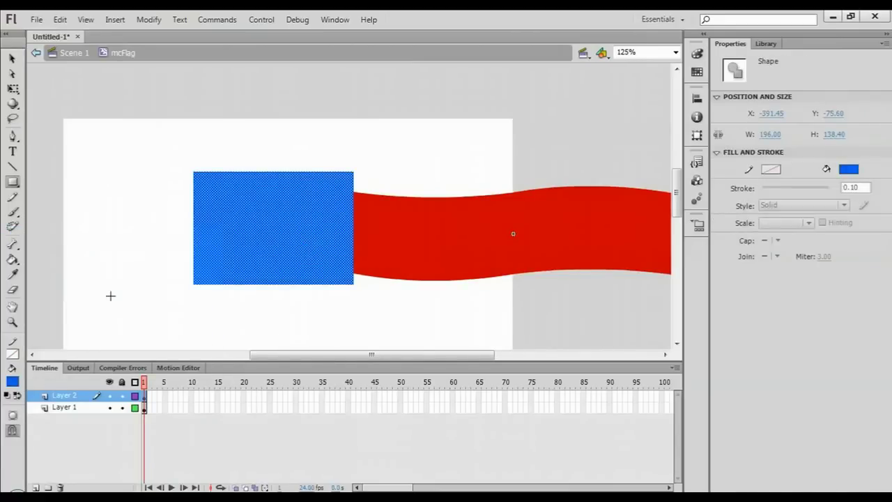
left_click(339, 317)
left_click_drag(358, 243, 363, 234)
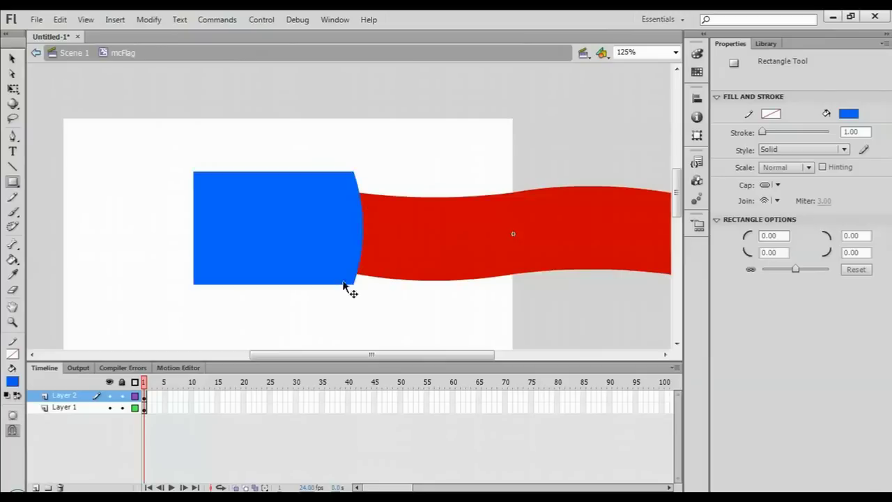
Turn Layer 2, which holds the blue shape, into a mask over the flag layer.
right_click(77, 398)
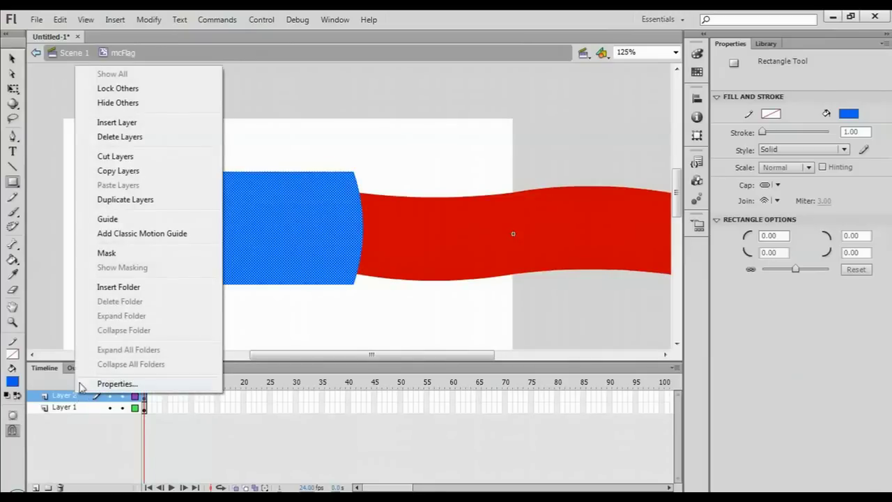
left_click(108, 255)
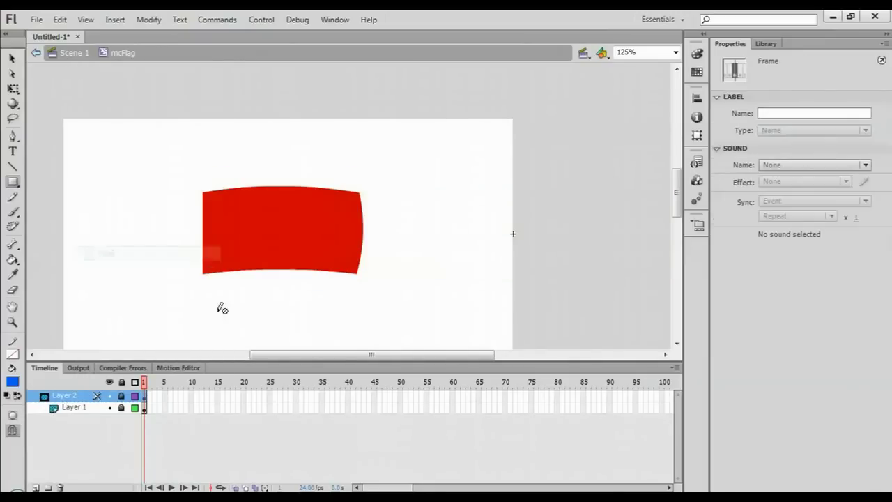
left_click(12, 59)
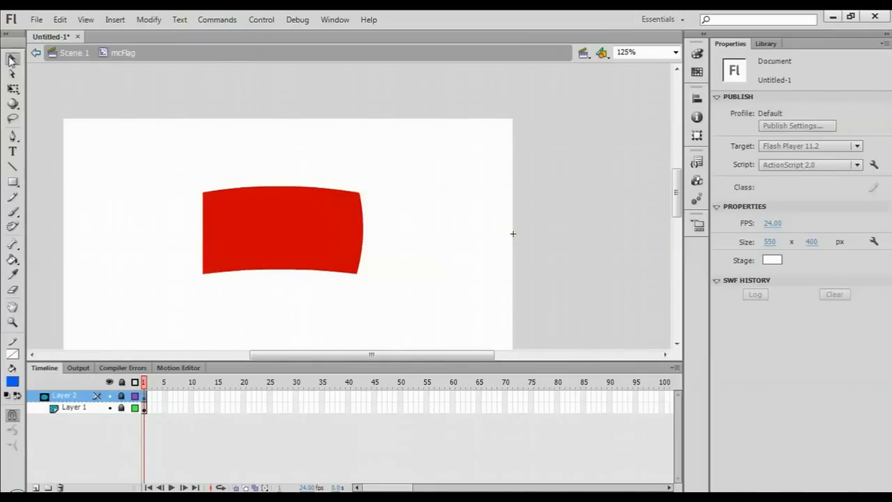
Hide the locked mask layer and unlock the flag layer so the full flag can be edited.
left_click(121, 396)
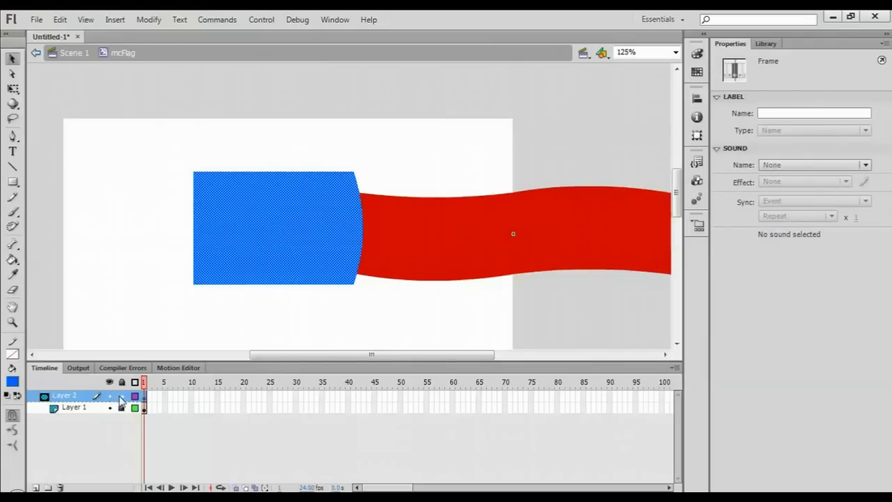
left_click(121, 396)
left_click(109, 396)
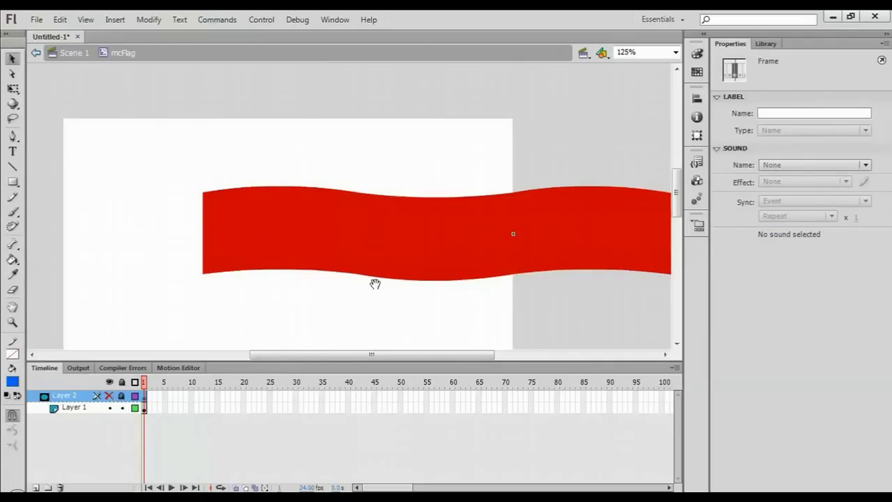
Extend both layers to frame 50 and create a motion tween on the flag layer.
left_click_drag(375, 285, 293, 290)
left_click(272, 275)
key("z")
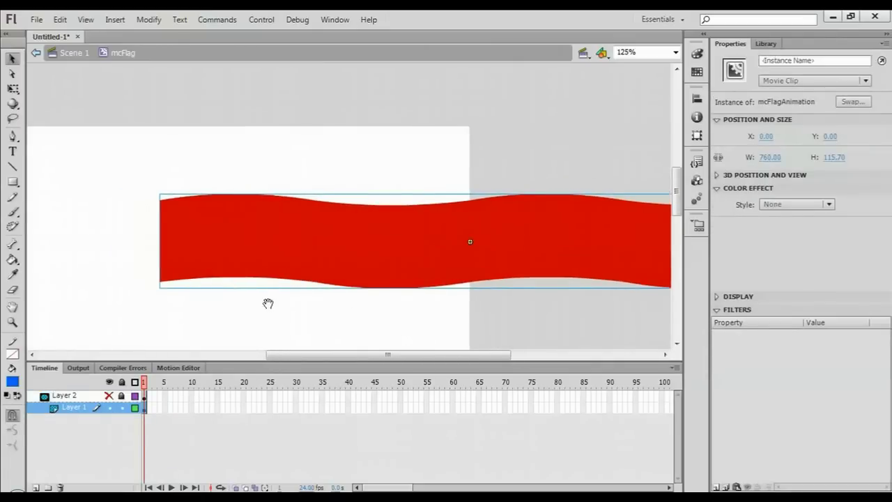
left_click(283, 304, "alt")
left_click_drag(301, 281, 312, 299)
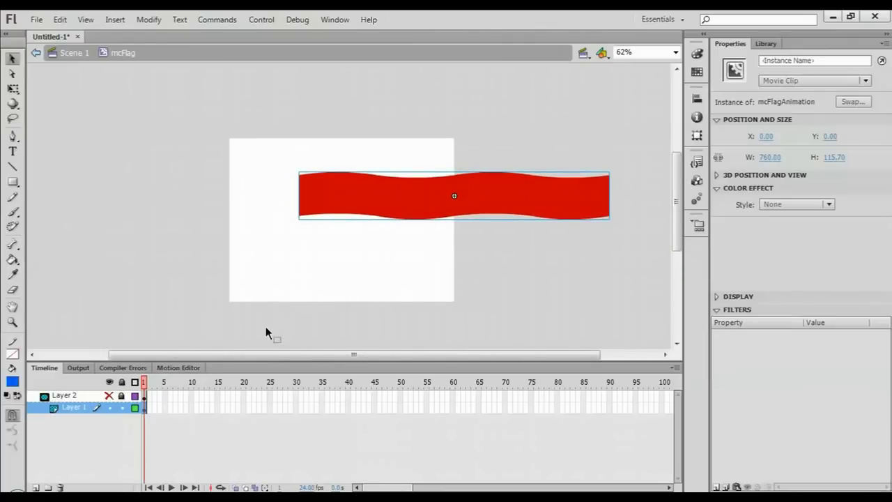
left_click(401, 408)
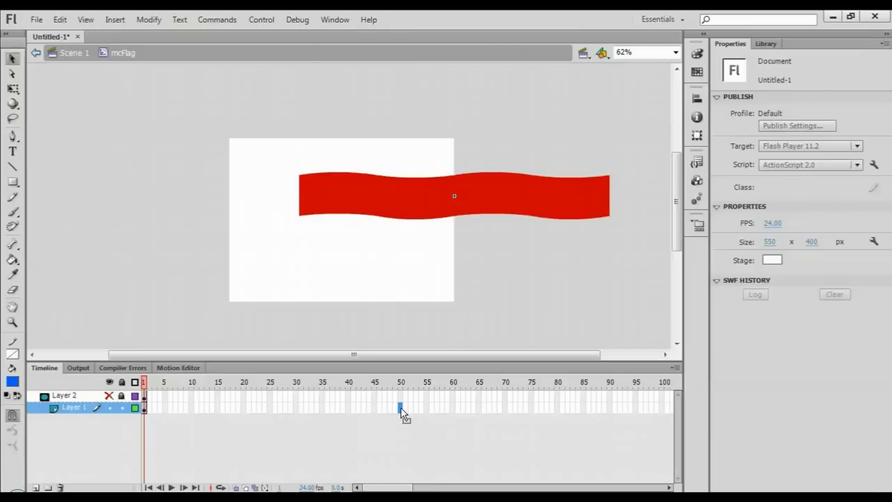
key("F5")
right_click(387, 408)
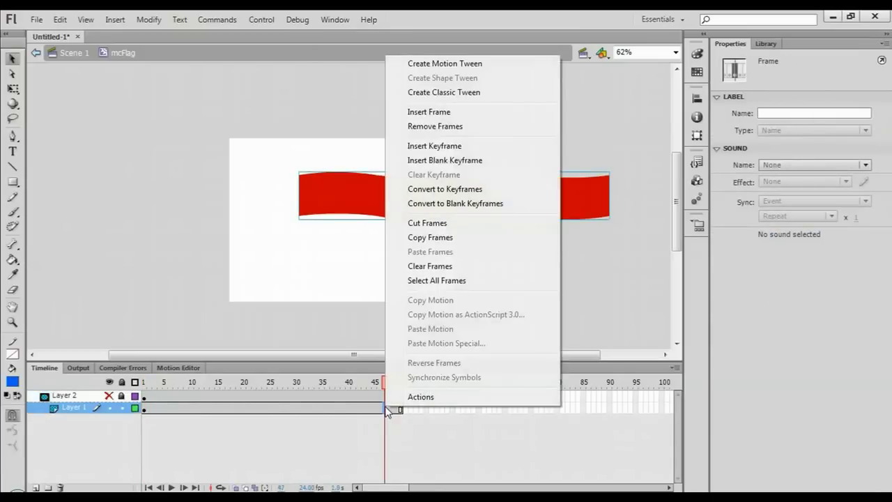
left_click(424, 64)
At frame 50, move the flag instance horizontally left to X about -380.80, and scrub back through the tween.
left_click_drag(384, 375, 403, 389)
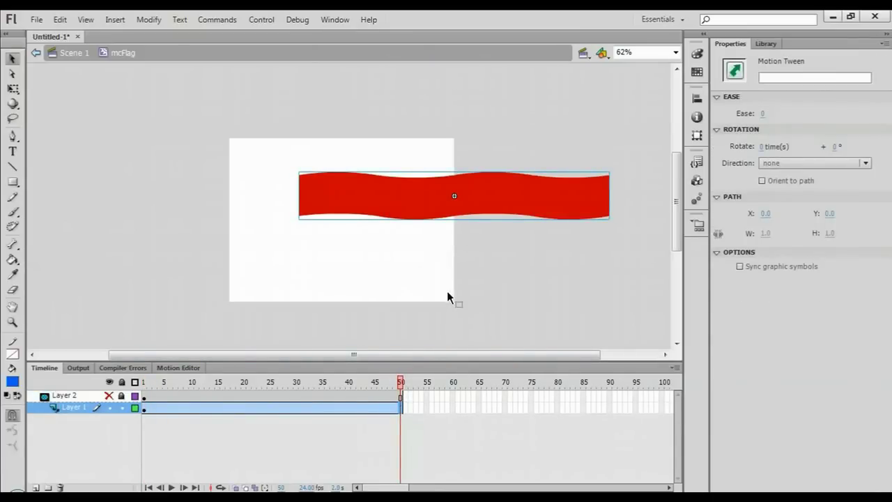
key("z")
left_click(380, 216)
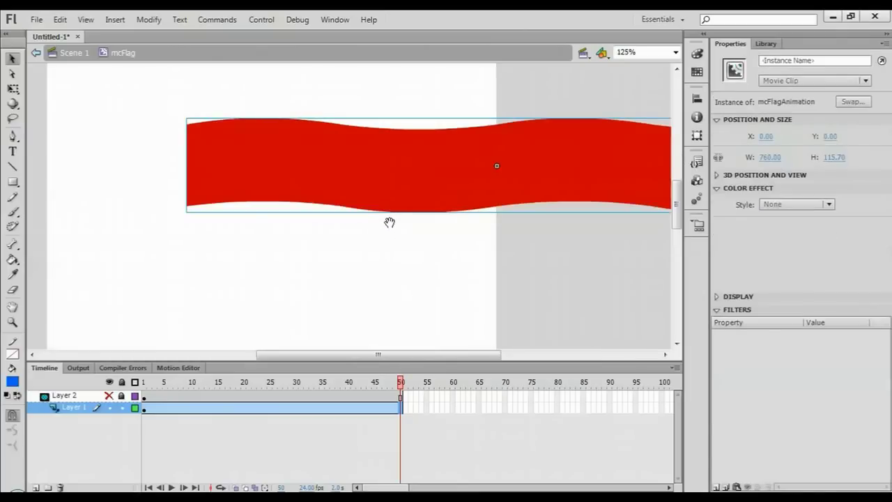
left_click_drag(389, 222, 391, 272)
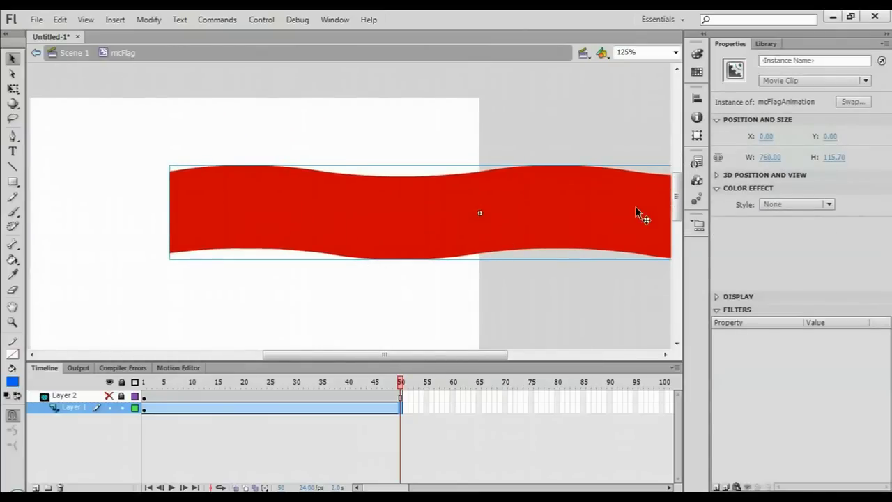
left_click_drag(635, 206, 324, 190)
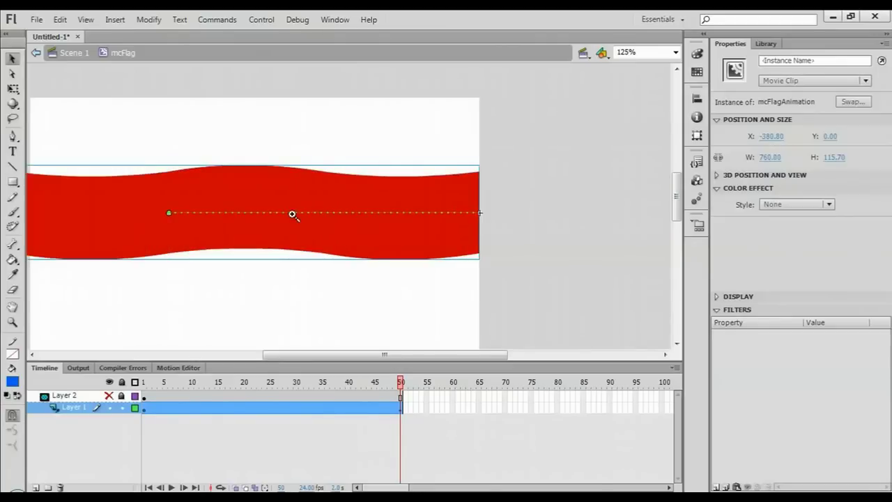
key("ctrl+minus")
left_click_drag(265, 249, 286, 281)
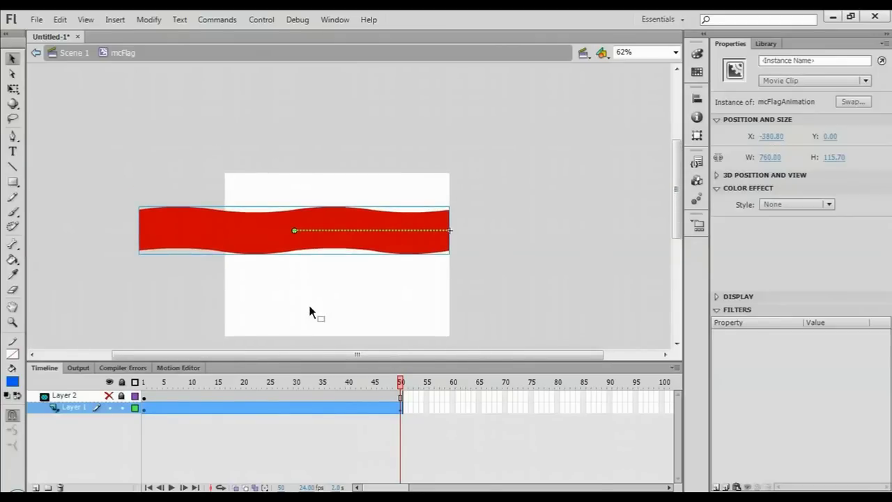
left_click(322, 317)
left_click_drag(403, 382, 433, 443)
Lock the flag layer, show the mask layer again and test the movie from the first frame.
left_click(122, 408)
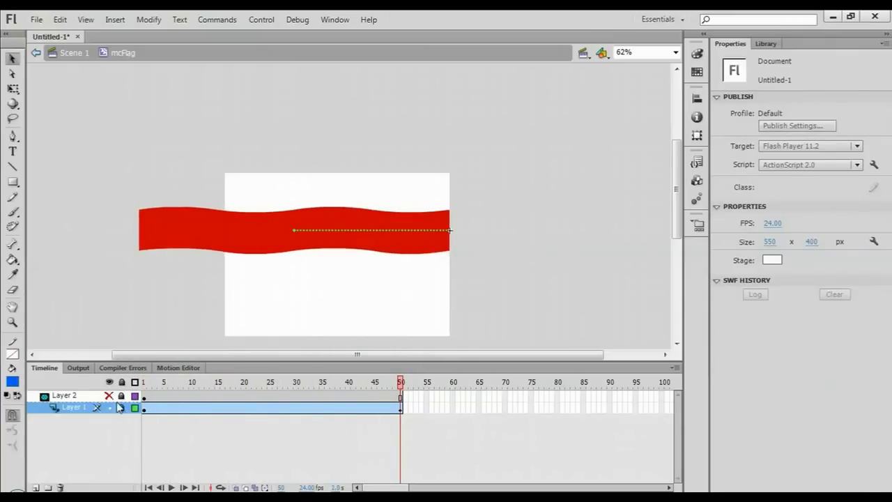
left_click(109, 395)
left_click_drag(363, 392, 106, 395)
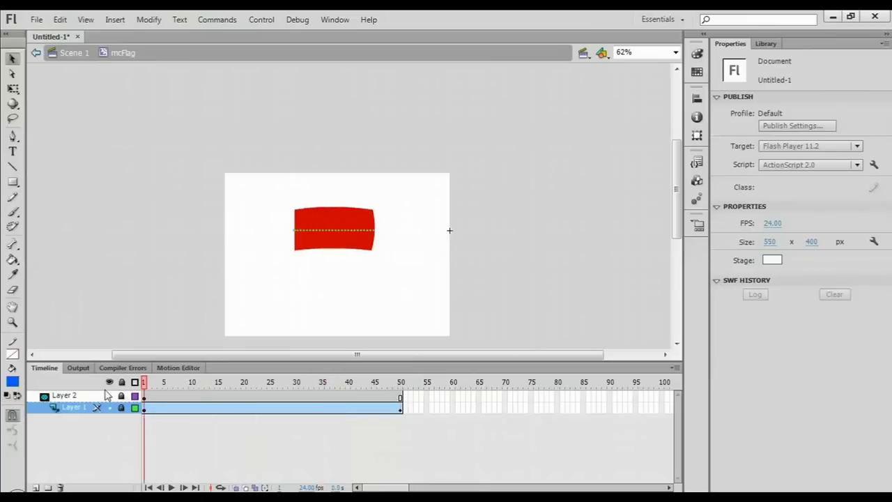
key("ctrl+Return")
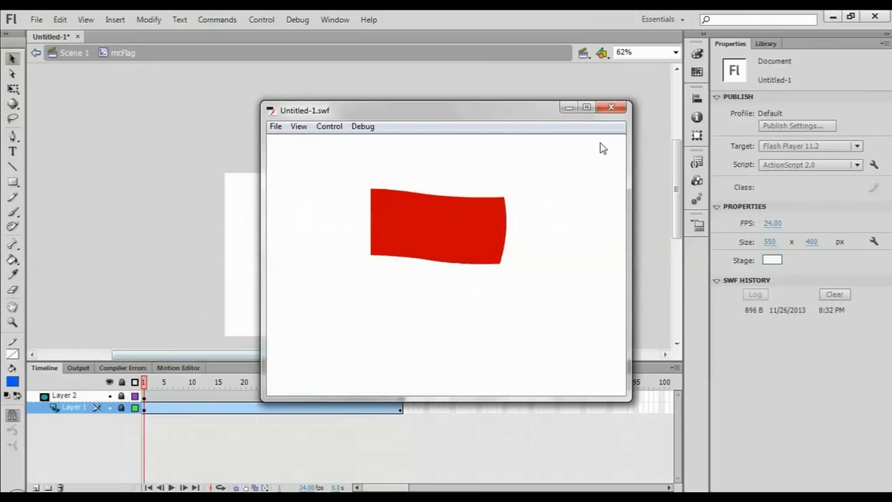
left_click(612, 108)
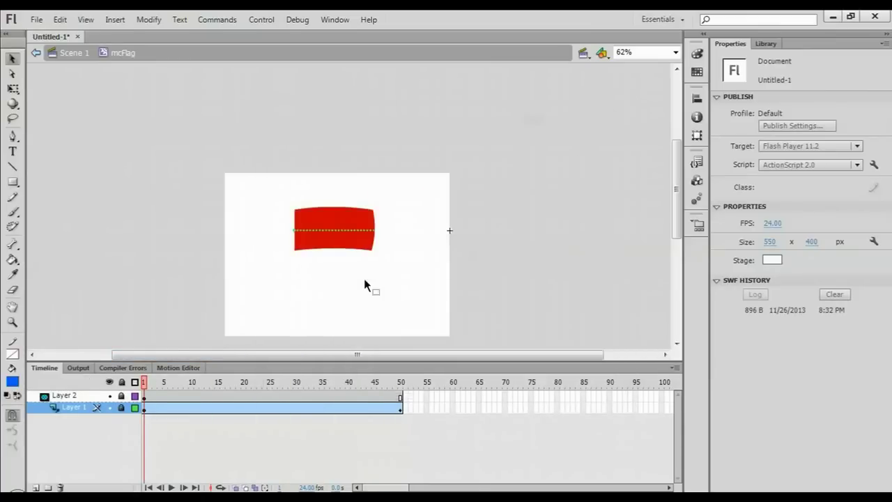
Unlock the mask layer and narrow the blue shape from its left side to about 181 px wide with Free Transform.
left_click(122, 396)
left_click(332, 300)
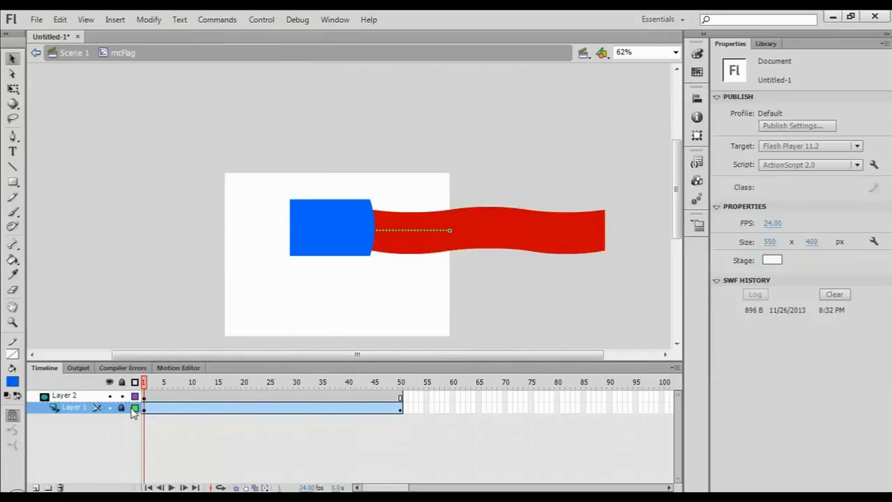
key("ctrl+space")
left_click_drag(277, 186, 426, 301)
left_click(242, 213)
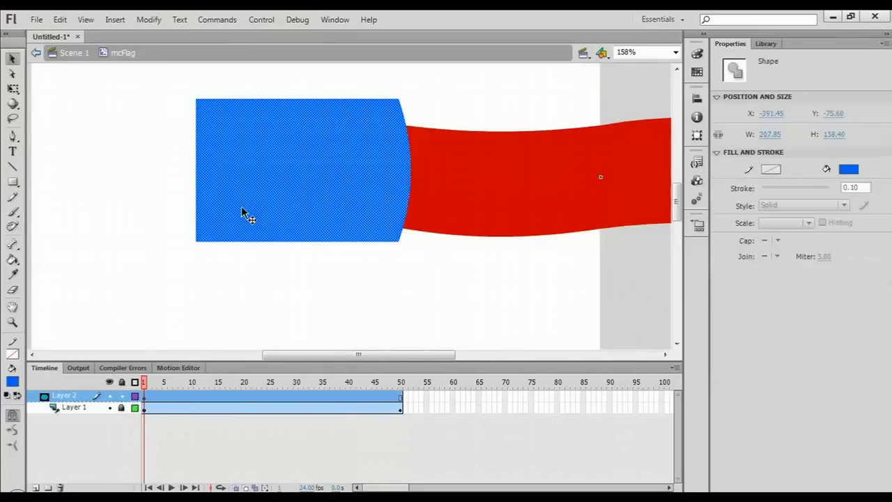
left_click(13, 88)
left_click_drag(195, 169, 218, 178)
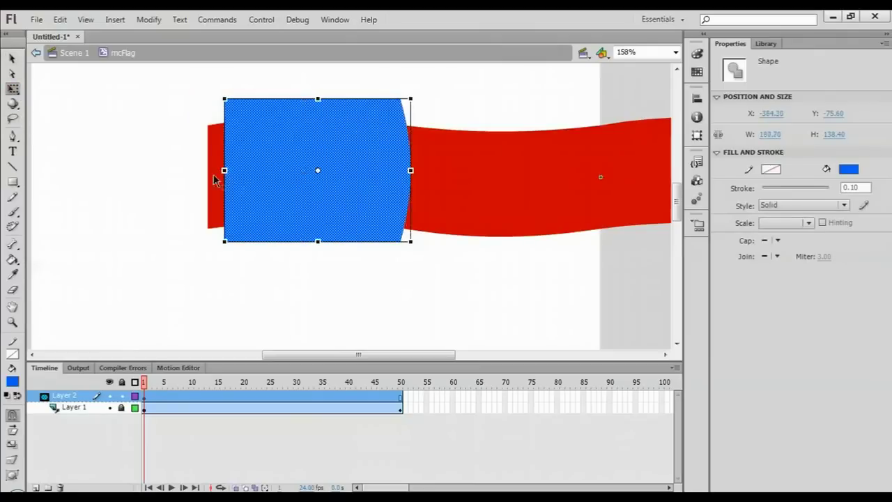
Extend the blue mask shape's left side until it lines up exactly with the flag's left edge.
key("ctrl+space")
left_click_drag(290, 231, 348, 209)
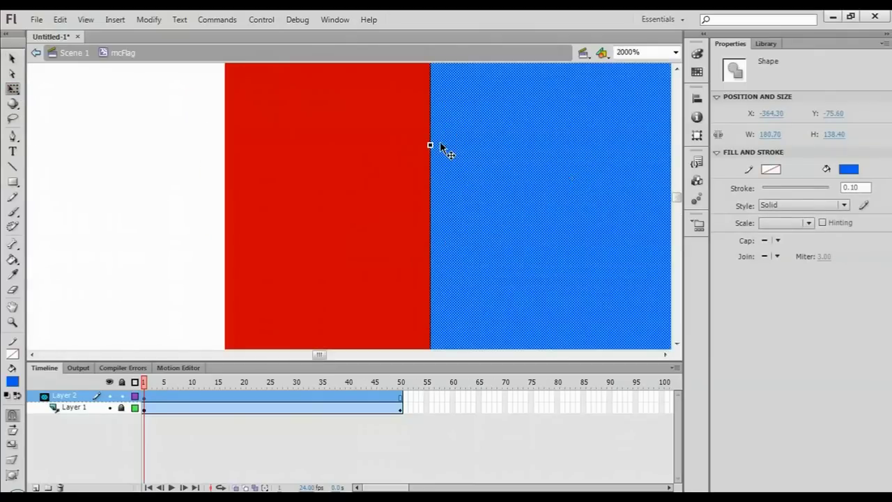
left_click_drag(430, 145, 225, 151)
left_click(163, 180)
left_click(199, 189, "ctrl+alt")
left_click(309, 225, "ctrl+alt")
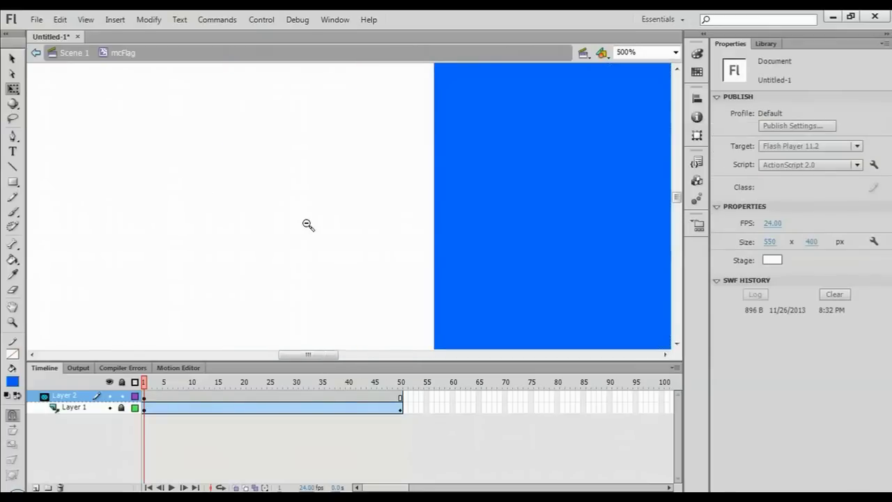
left_click(313, 225, "ctrl+alt")
left_click(313, 226, "ctrl+alt")
Lock the mask layer again and test the movie with the adjusted mask.
left_click(122, 396)
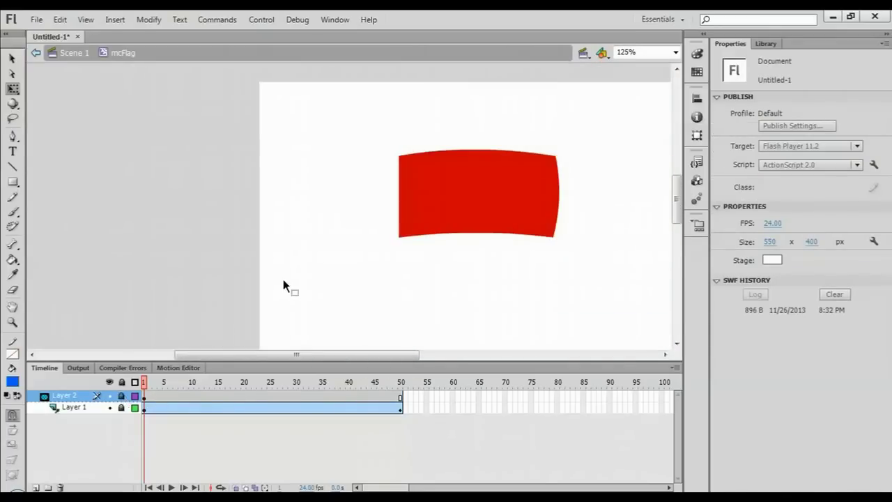
key("ctrl+Return")
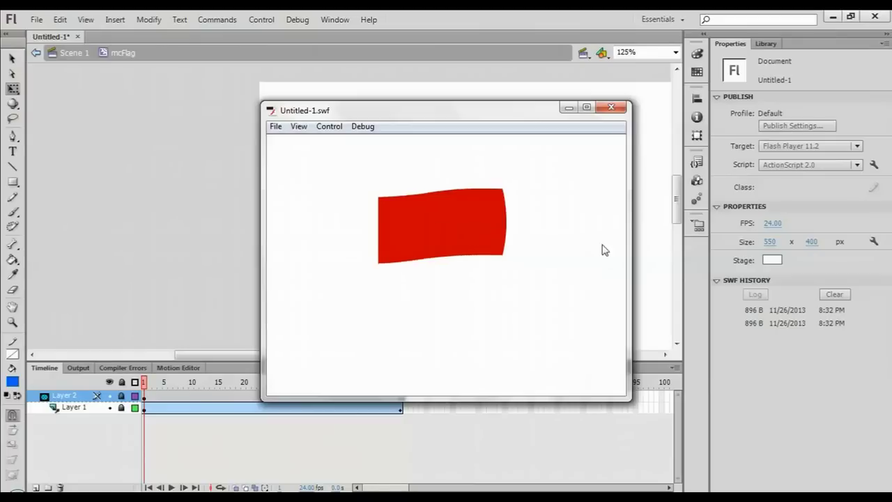
left_click(618, 110)
Return to the main scene and reopen the mcFlag instance for editing in place.
left_click(12, 58)
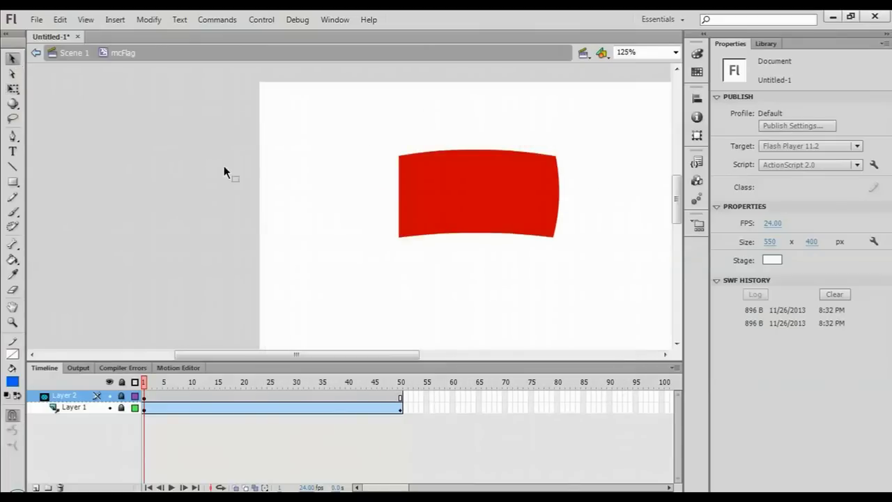
double_click(280, 199)
left_click(368, 227)
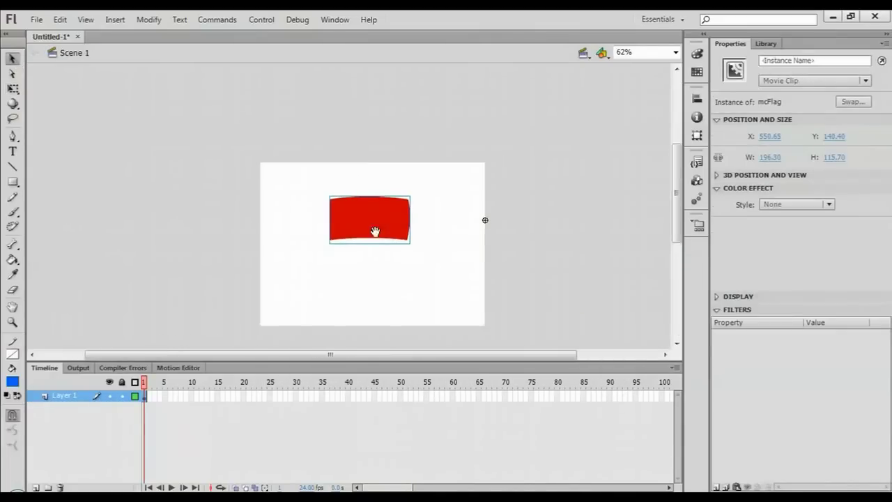
left_click(374, 257)
left_click(390, 236)
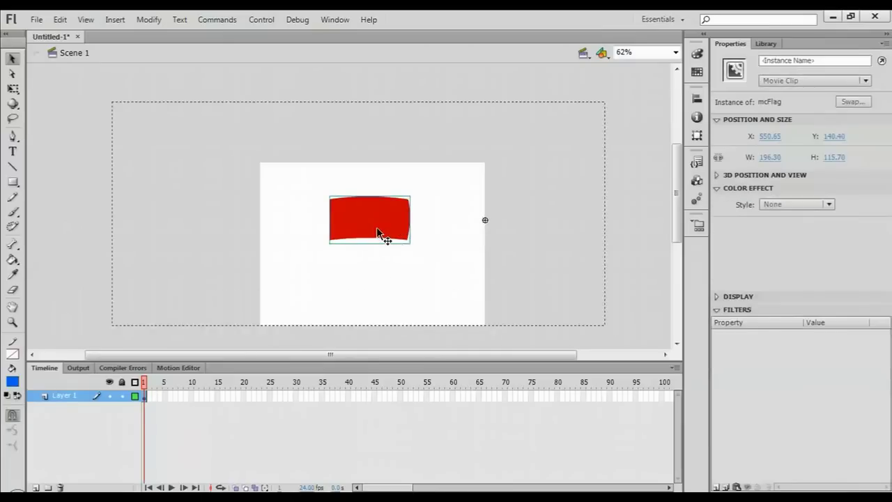
double_click(383, 235)
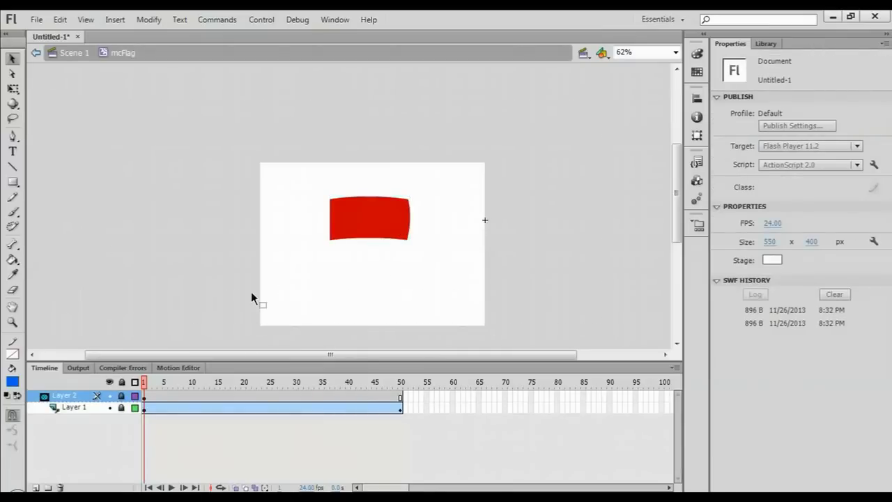
Add a new layer in mcFlag and place it below the flag layer, outside the mask.
left_click(36, 488)
left_click_drag(87, 399, 34, 439)
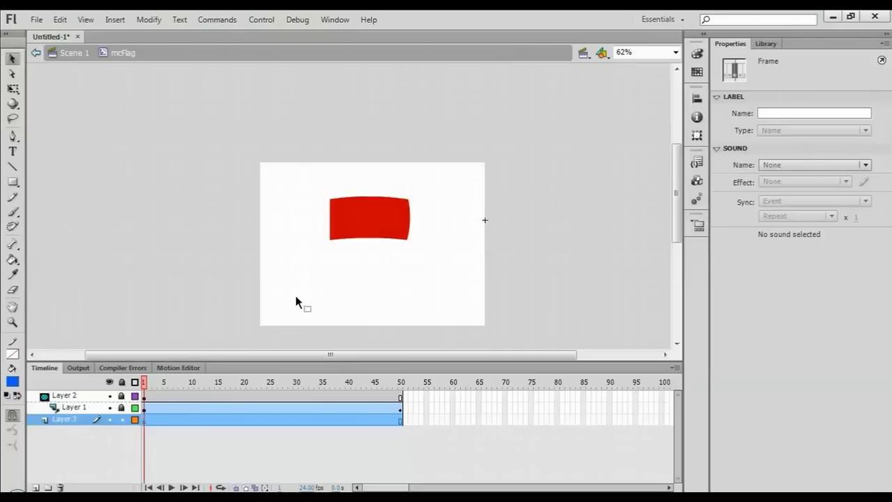
left_click(149, 331)
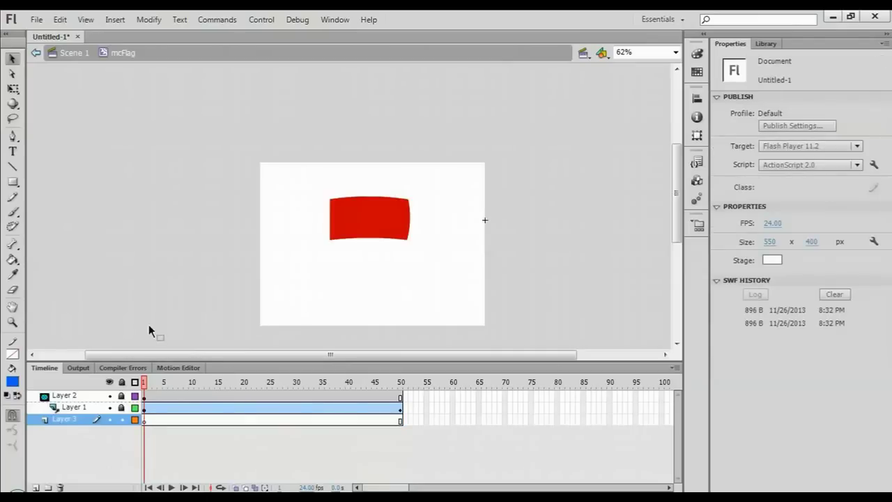
Draw a vertical black line about 261 px tall just left of the flag and set its stroke to about 8.84.
left_click(13, 168)
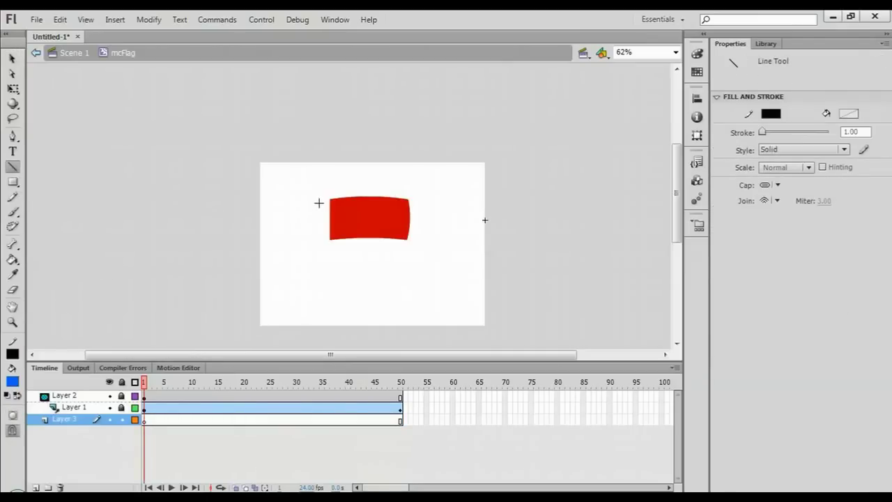
left_click_drag(323, 202, 331, 308)
left_click_drag(294, 168, 384, 329)
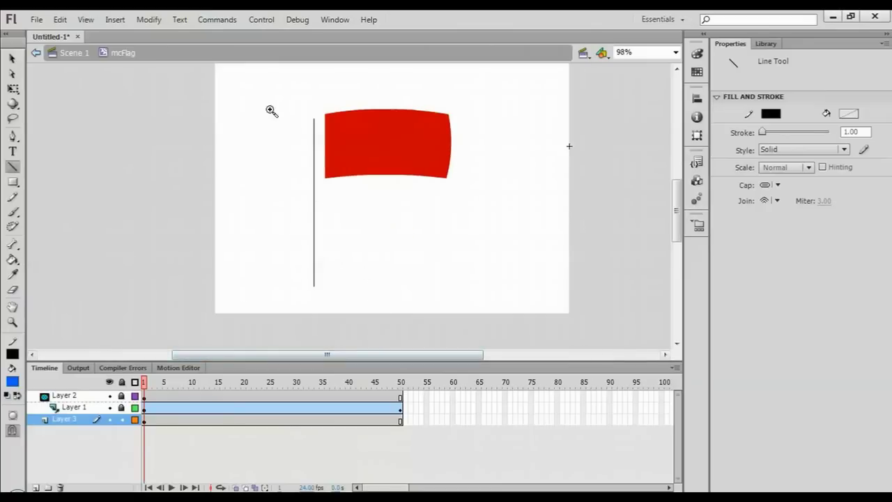
left_click(314, 150, "ctrl")
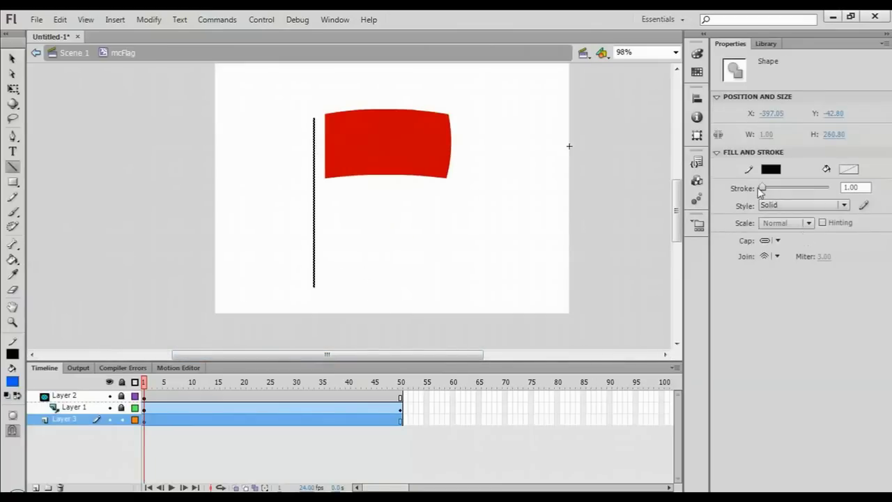
left_click_drag(762, 189, 766, 193)
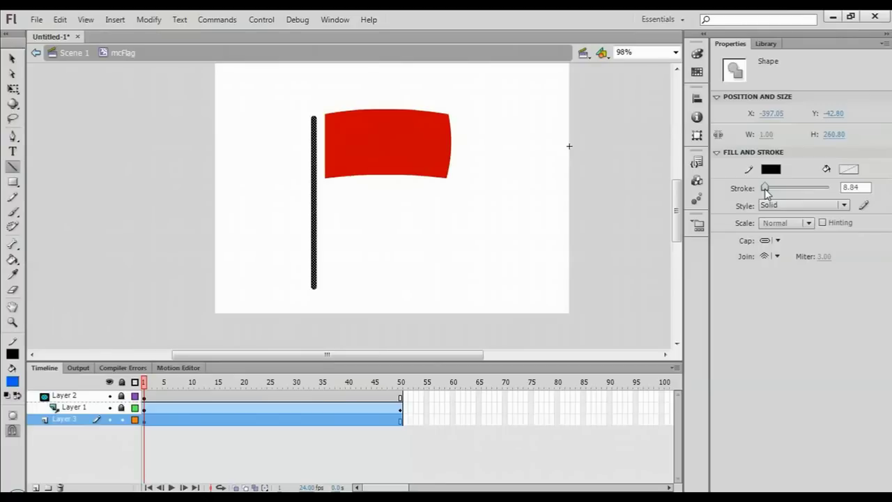
Change the pole's stroke colour to brown and its stroke thickness to 6.85.
left_click(771, 170)
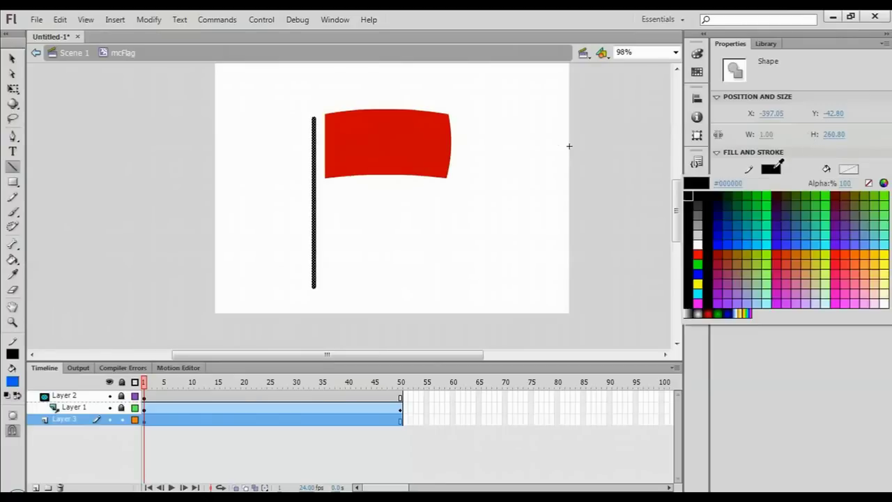
left_click(737, 248)
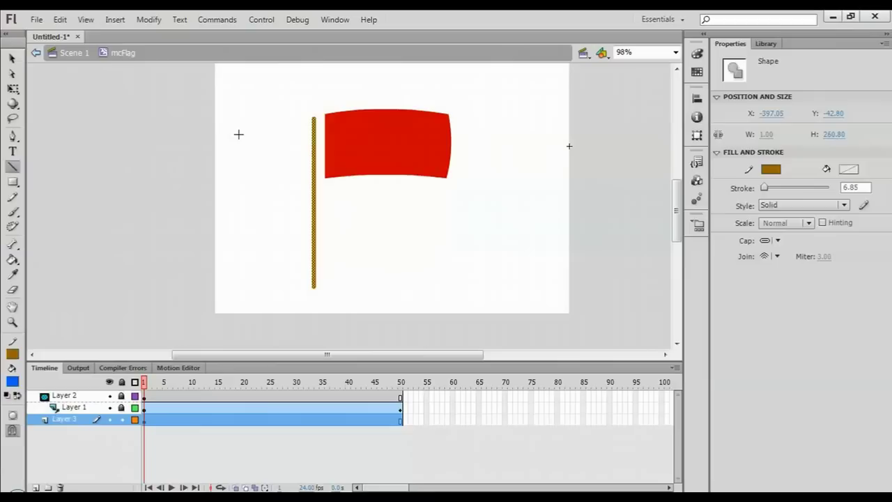
left_click(13, 182)
left_click_drag(265, 78, 387, 167)
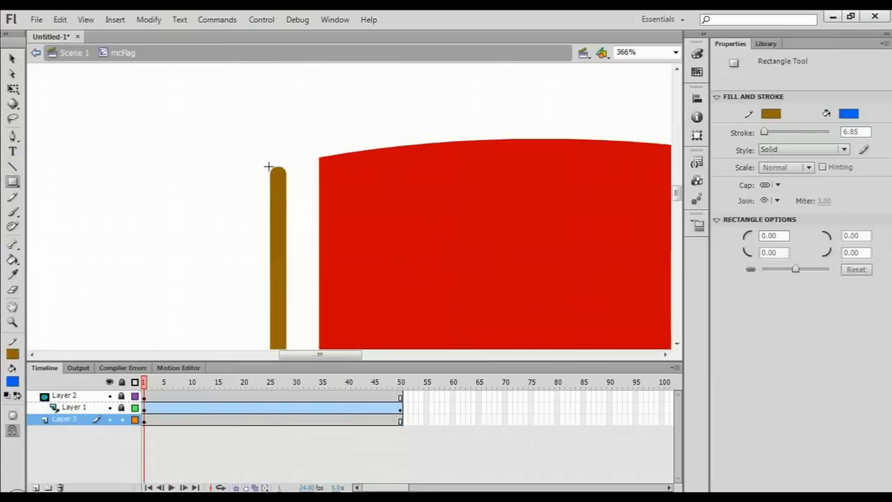
left_click_drag(278, 168, 295, 182)
key("ctrl+z")
Draw a circle about 12.8 px wide centred on the pole's top end and delete its outline.
left_click(13, 182)
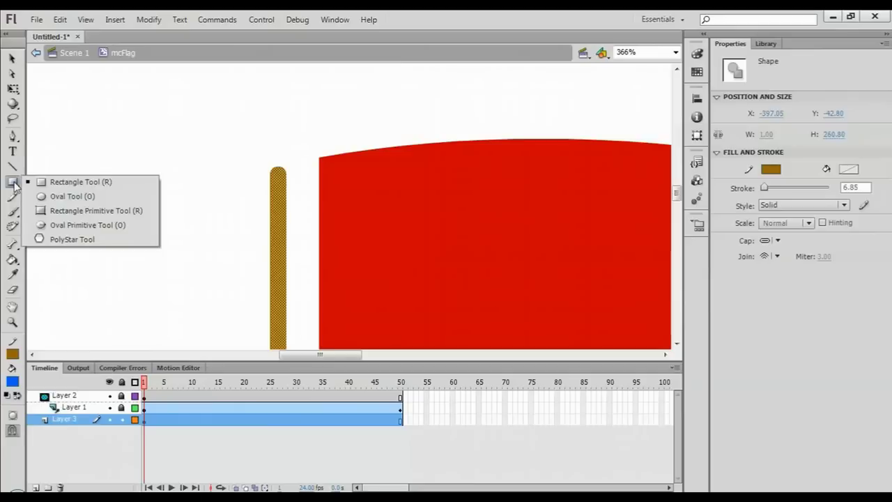
left_click(77, 196)
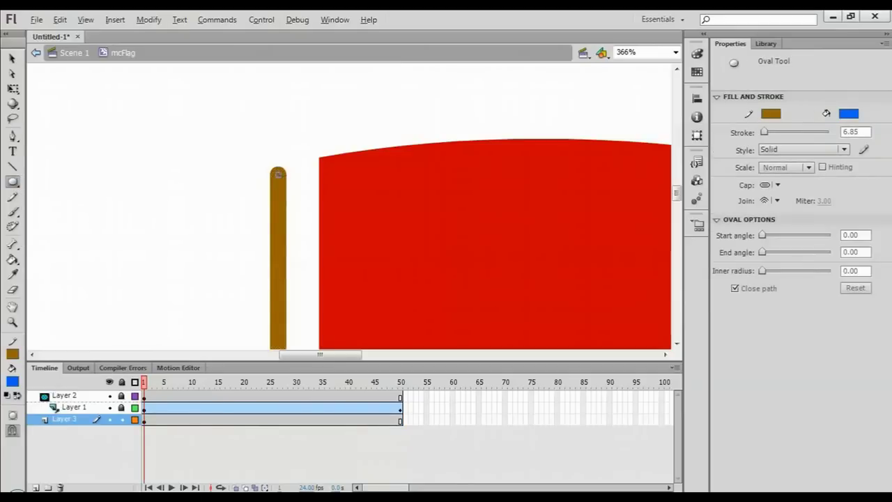
left_click_drag(278, 174, 293, 189)
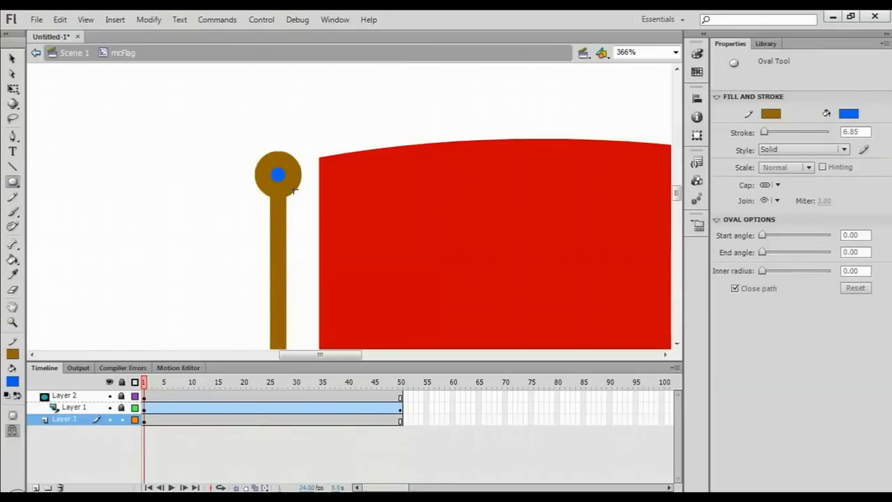
key("v")
left_click(296, 174)
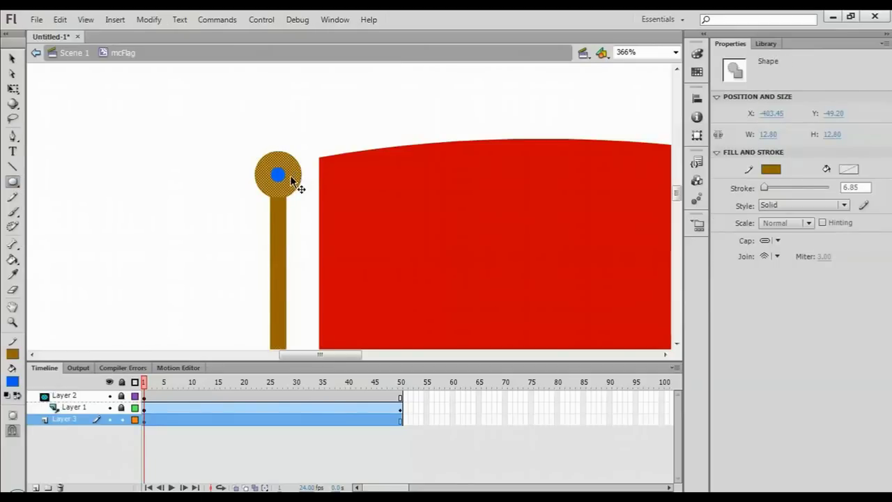
key("Delete")
Fill the circle on top of the pole with the pole's brown colour.
left_click(285, 178)
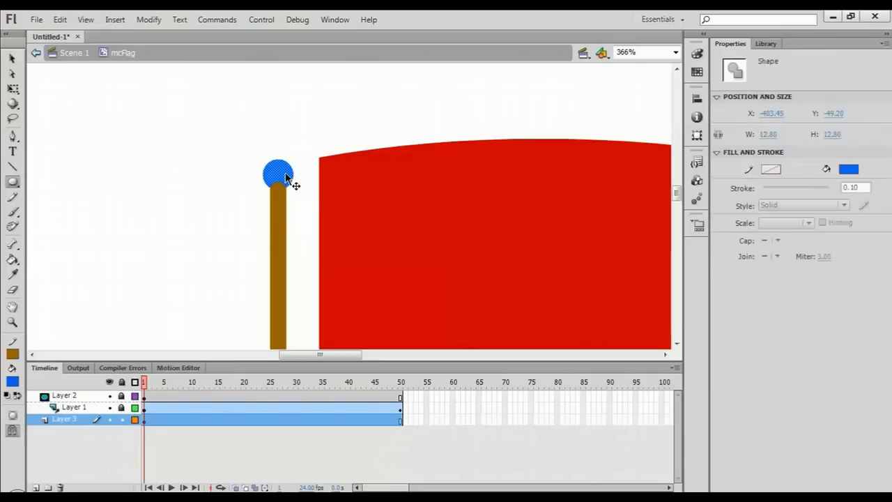
left_click(13, 354)
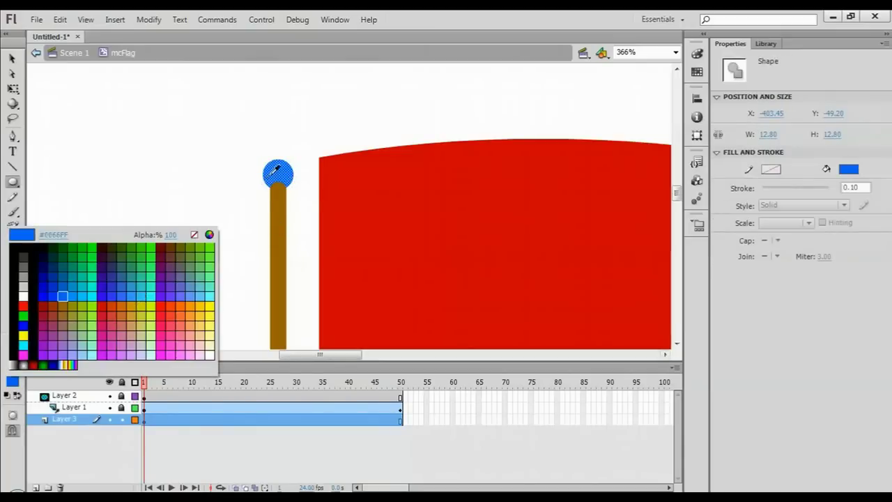
left_click(278, 200)
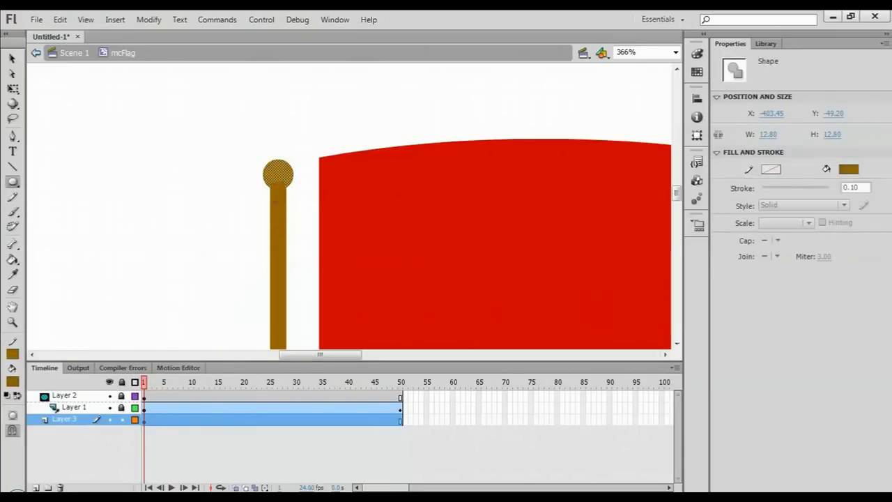
left_click(229, 200)
left_click(233, 202, "alt")
left_click(320, 206, "alt")
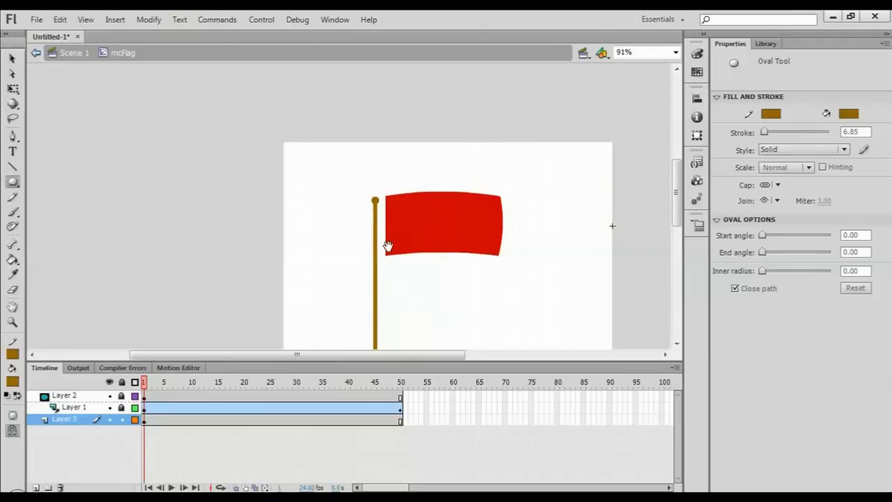
Scale the ball on top of the pole up to about 19.6 px wide, keeping it centred.
left_click(377, 190)
left_click(287, 195)
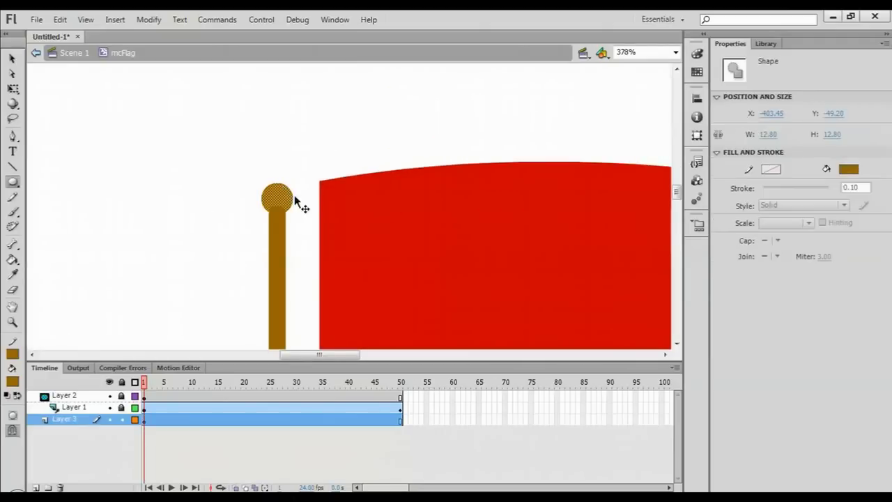
left_click(12, 88)
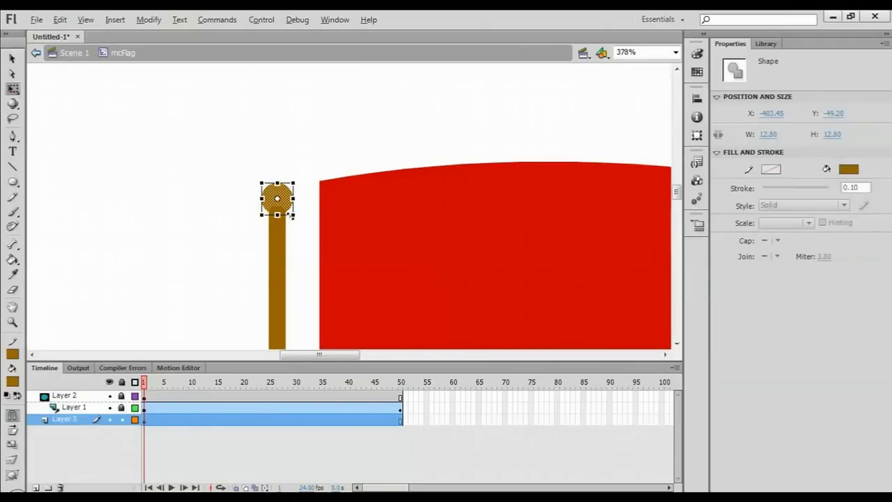
mouse_move(293, 215)
left_mouse_down()
mouse_move(307, 226)
mouse_move(301, 221)
left_mouse_up()
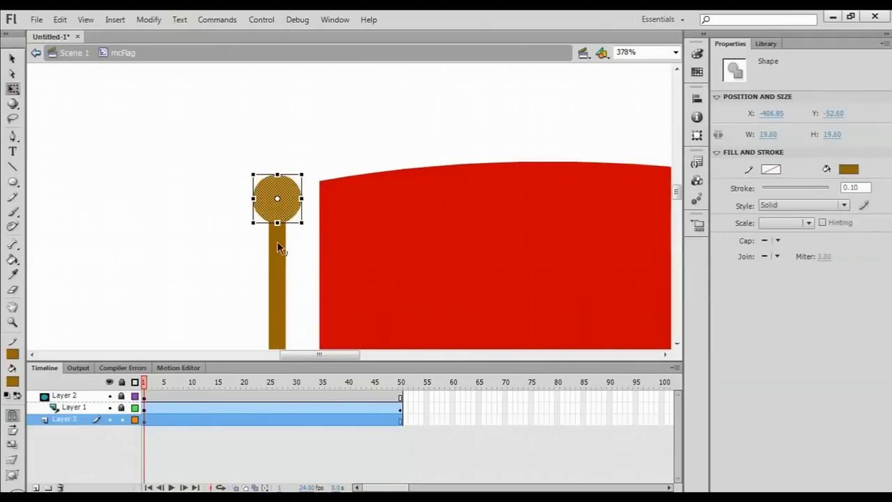
left_click(13, 58)
left_click(126, 157)
key("ctrl+minus")
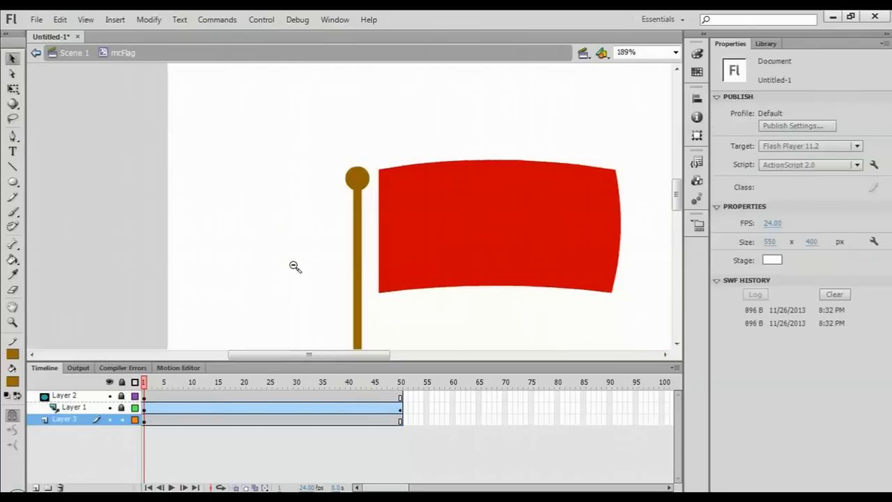
key("ctrl+minus")
Move the whole pole with its ball up and right, close against the flag's left edge.
left_click_drag(313, 126, 350, 162)
left_click_drag(321, 104, 353, 319)
left_click_drag(313, 115, 394, 211)
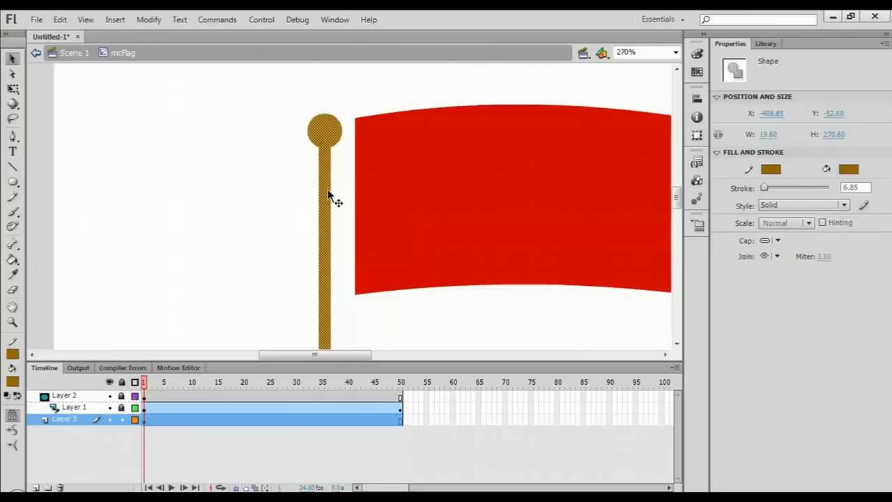
left_click_drag(327, 190, 339, 163)
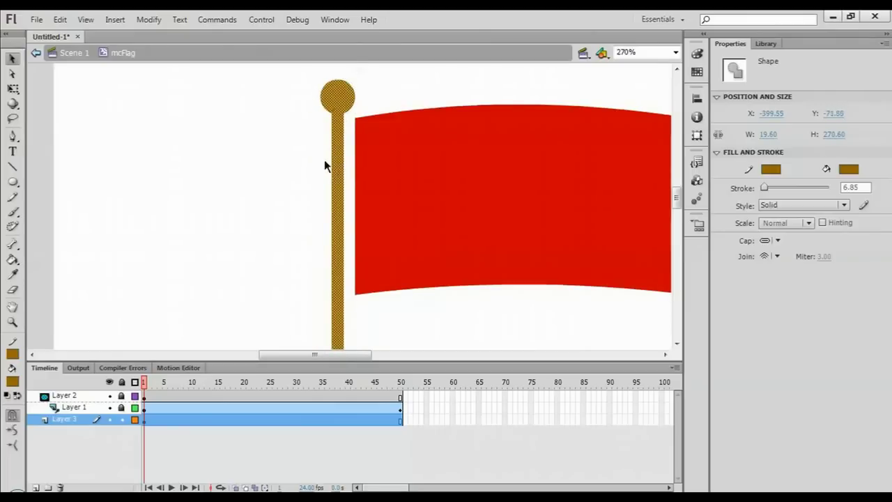
key("Right")
key("Right")
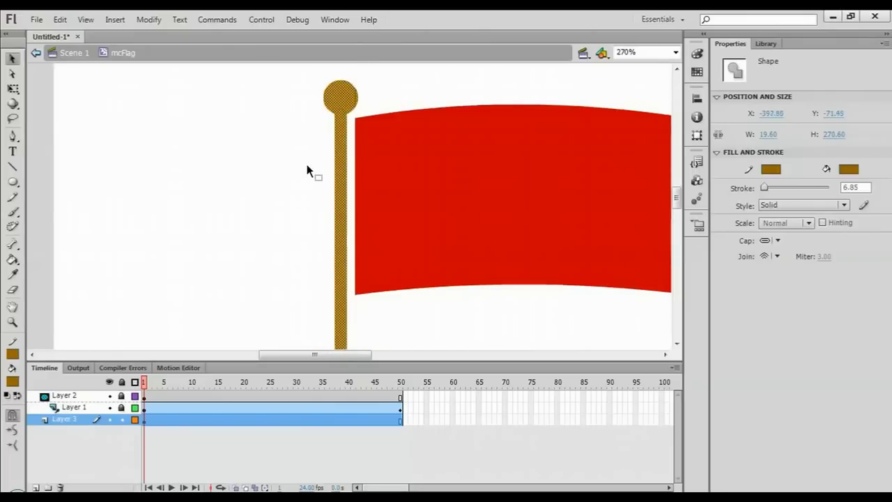
Stretch the pole's lower end slightly further down to lengthen the pole.
left_click(285, 168)
key("ctrl+minus")
key("ctrl+minus")
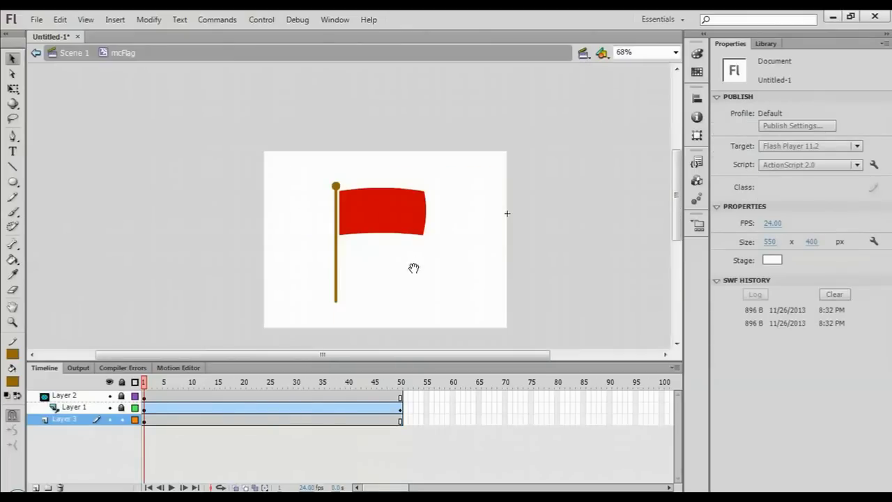
left_click_drag(412, 267, 342, 264)
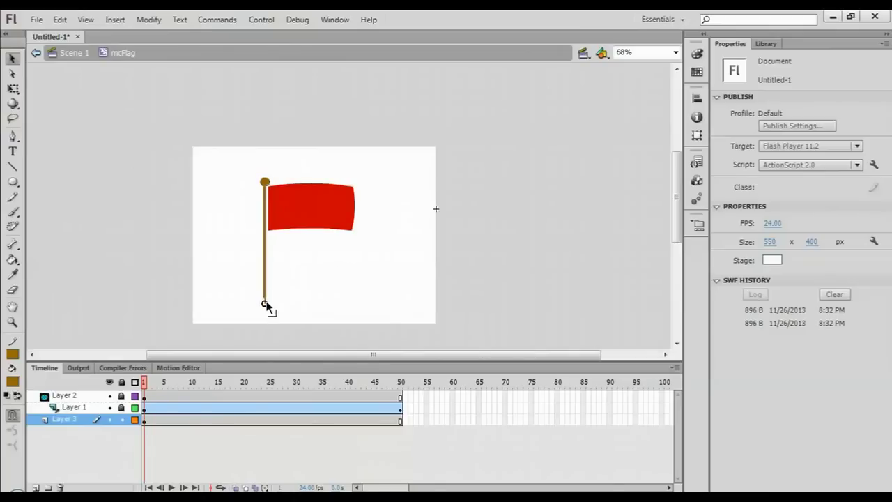
left_click_drag(310, 293, 366, 277)
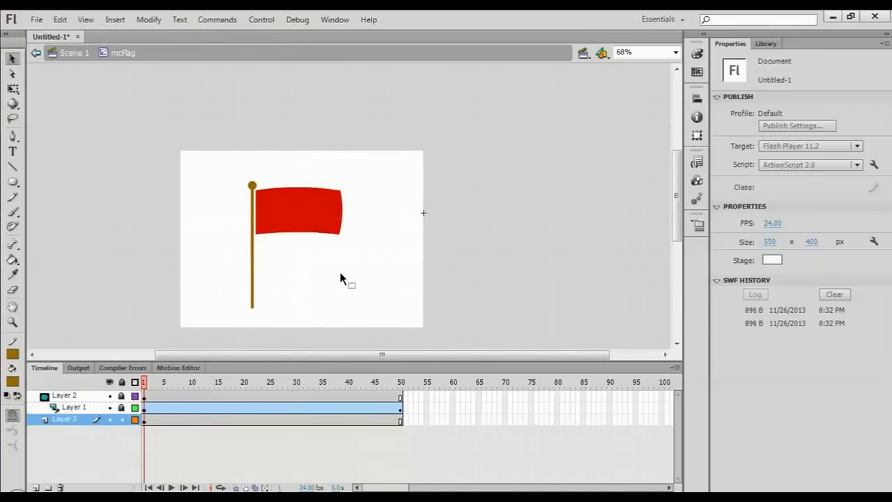
Return to the main scene and add a new layer above the flag's layer.
double_click(341, 279)
left_click(397, 287)
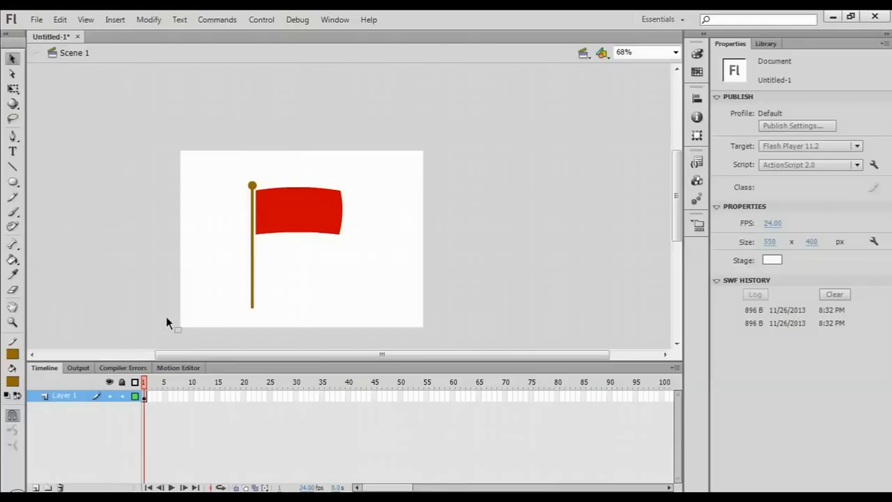
left_click(35, 487)
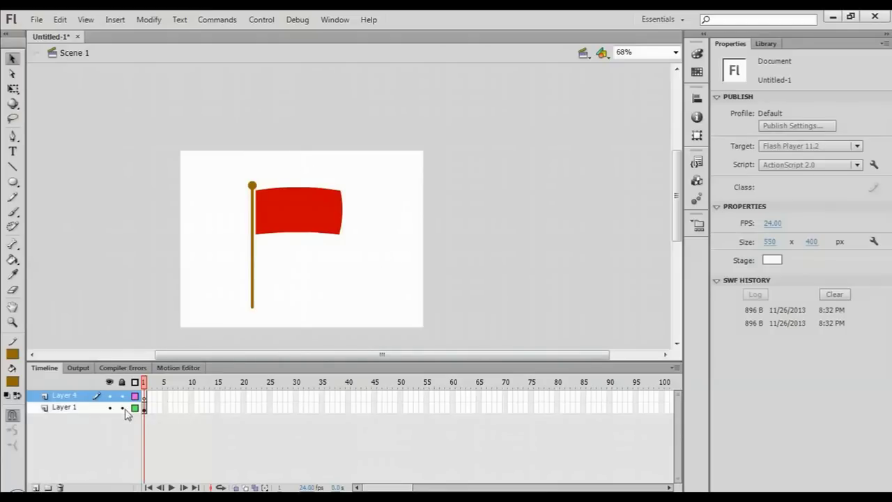
Import Mountain View.png from the Pict folder in Documents onto the stage in the new layer.
left_click(36, 20)
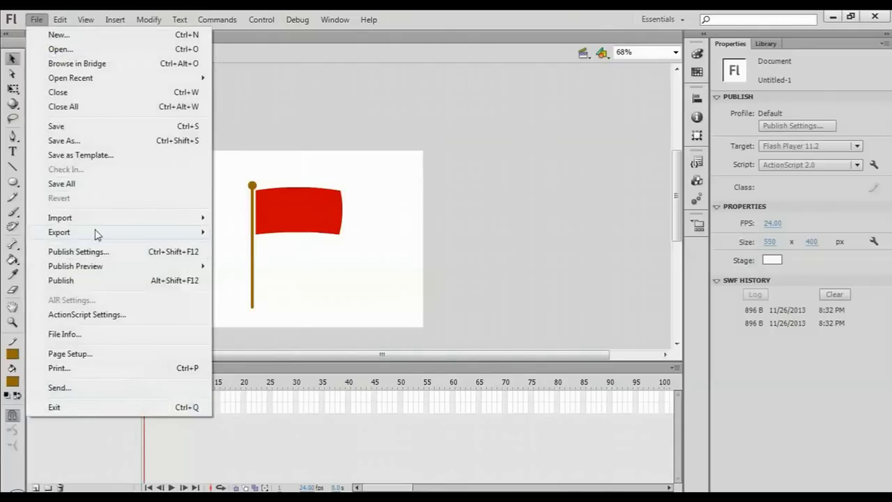
mouse_move(104, 218)
left_click(259, 219)
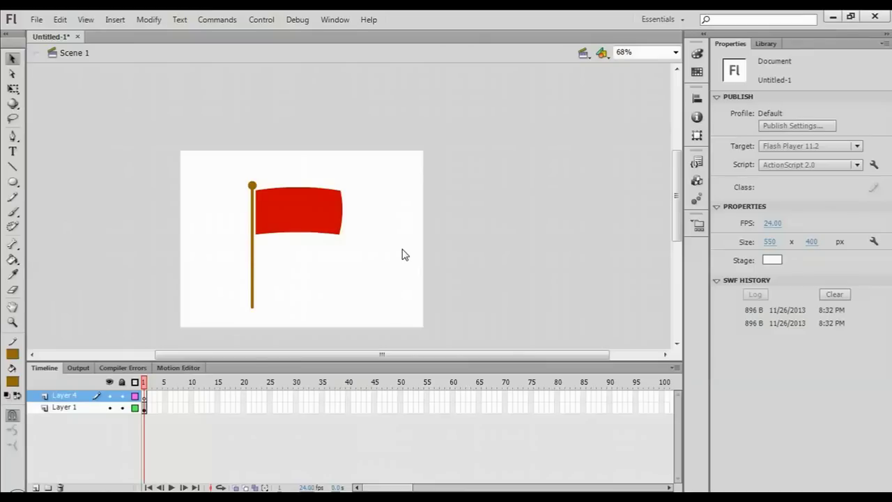
key("ctrl+r")
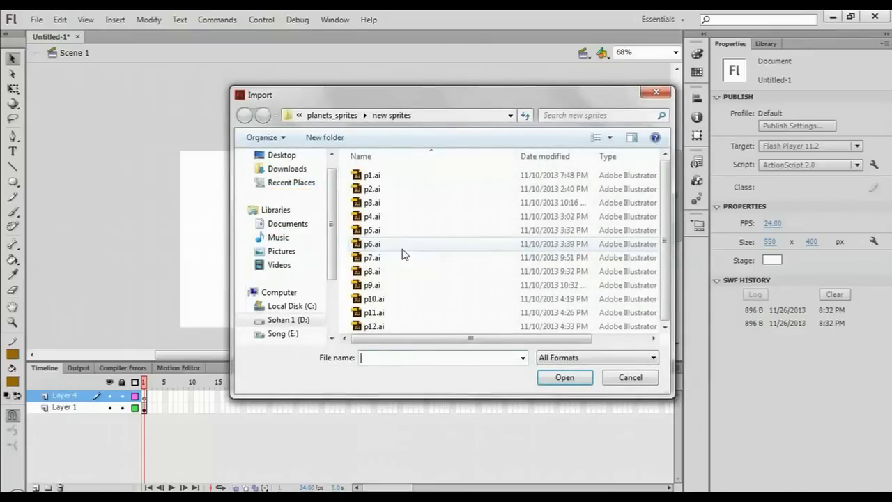
left_click(314, 223)
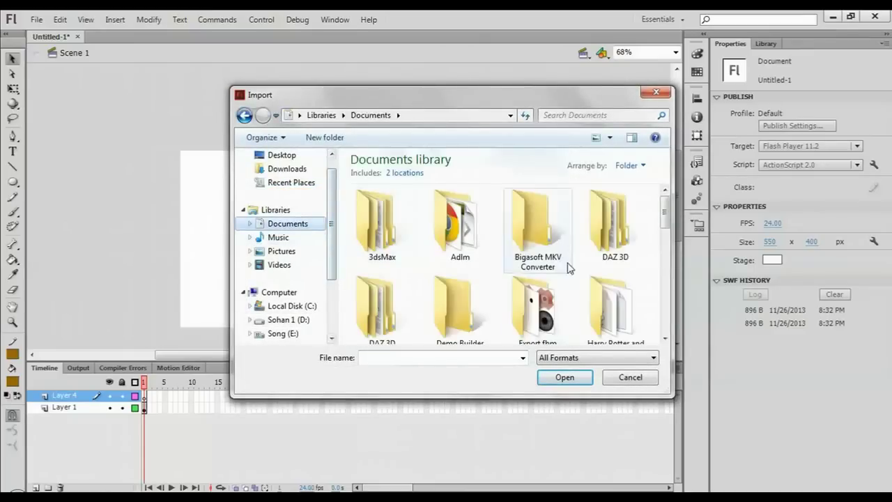
left_click_drag(665, 212, 667, 275)
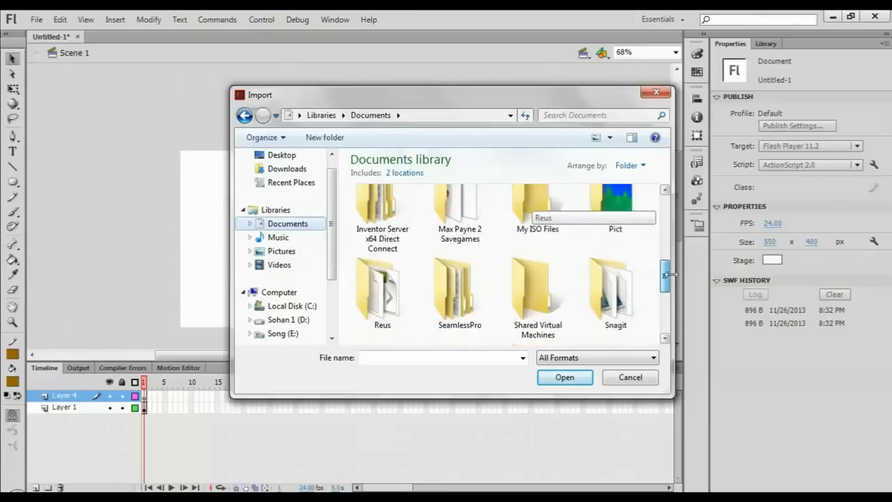
double_click(613, 209)
left_click(394, 240)
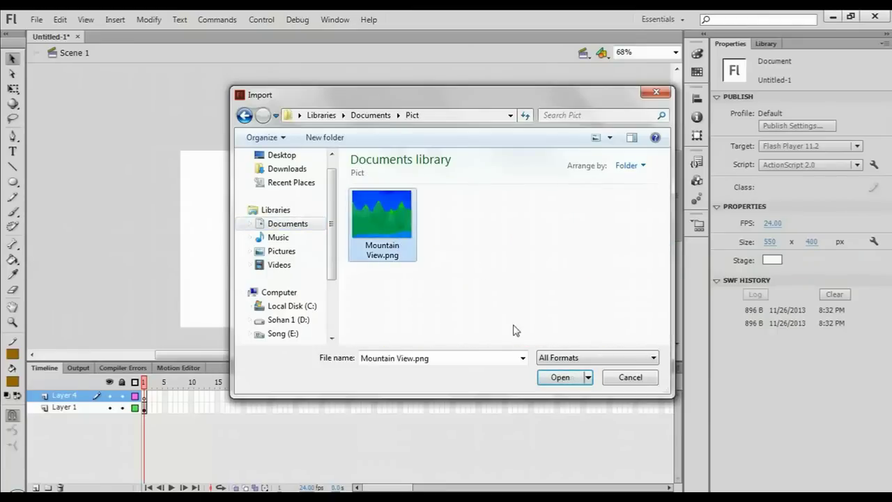
left_click(562, 377)
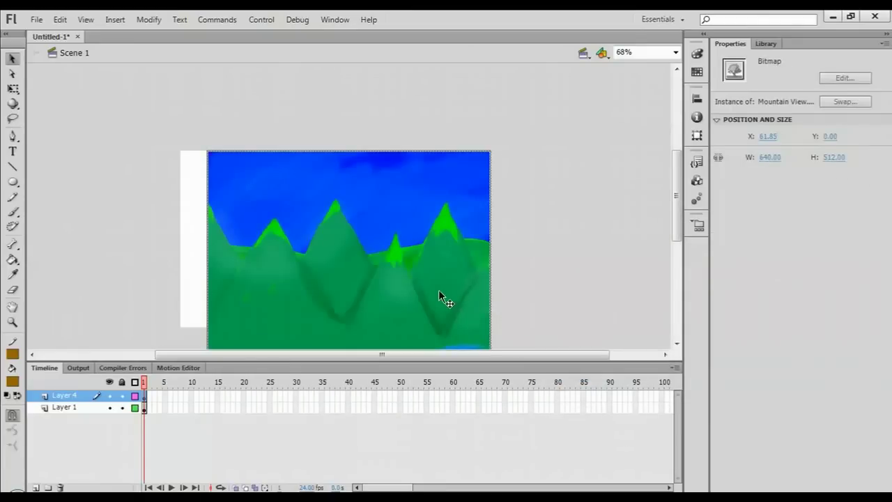
Move the mountain image's layer below the flag's layer and position the image at about X -33, Y -90 so it covers the stage.
left_click_drag(427, 295, 391, 279)
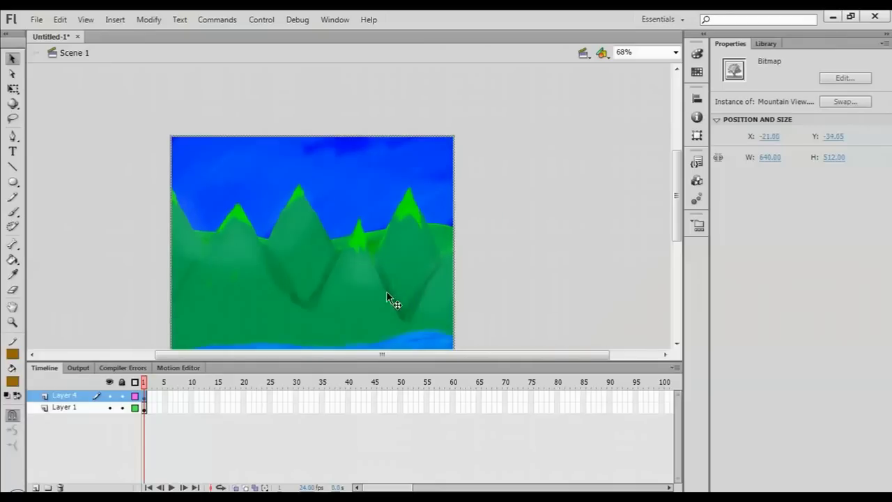
left_click_drag(71, 398, 74, 425)
left_click(68, 326)
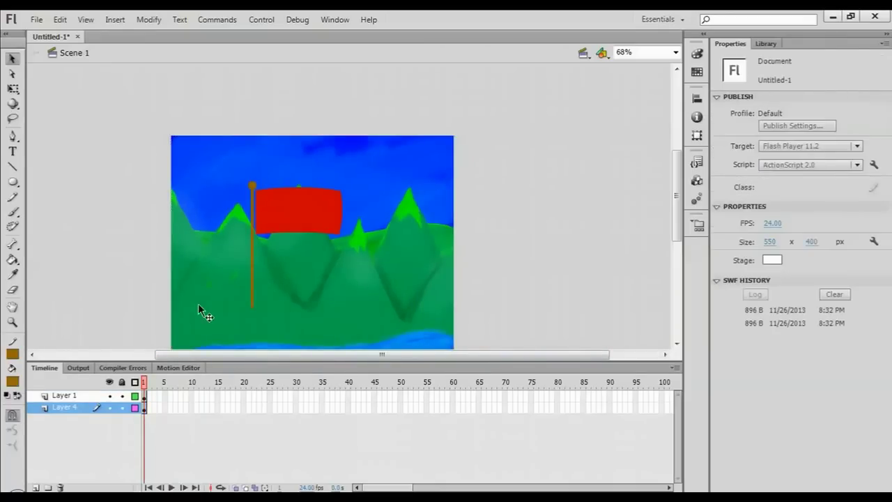
mouse_move(337, 307)
left_mouse_down()
mouse_move(349, 302)
mouse_move(341, 299)
mouse_move(351, 309)
left_mouse_up()
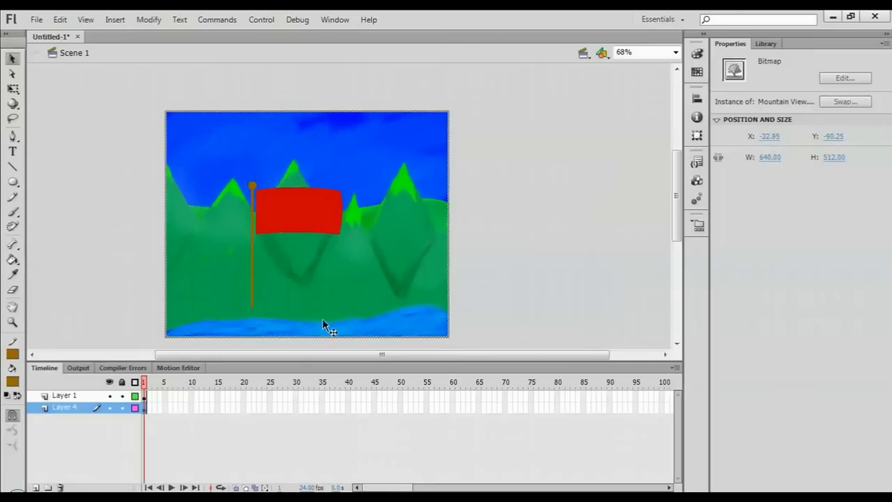
left_click(134, 296)
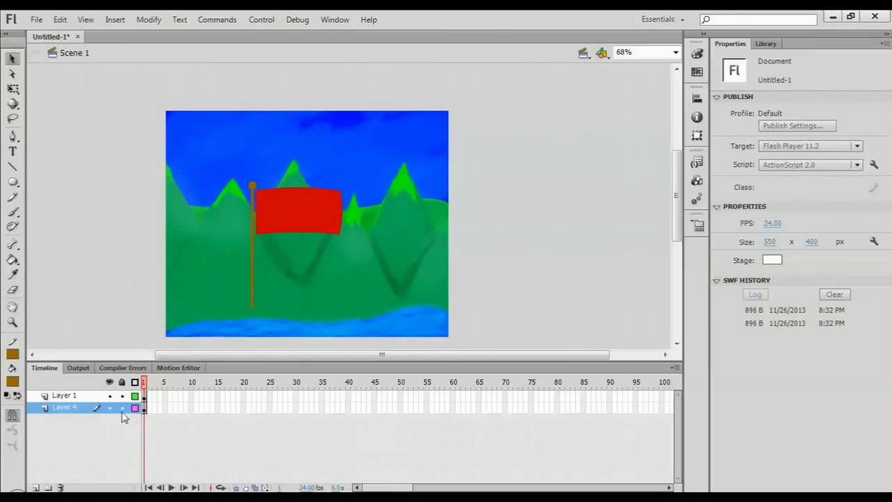
Add a new layer between the flag's and the mountain's layers and lock the flag and mountain layers.
left_click(37, 487)
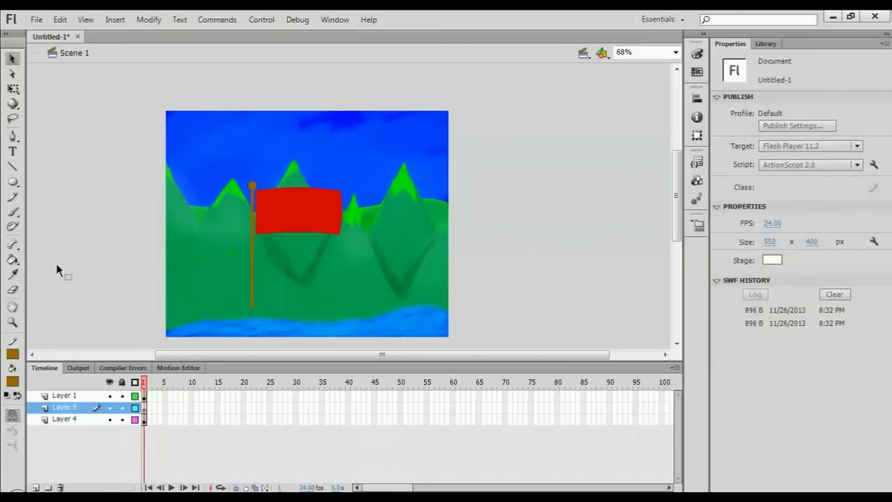
left_click(121, 395)
left_click(121, 419)
Draw a closed, gently arched ground outline about 700 px wide across the scene's lower part with the Pen tool.
left_click(13, 182)
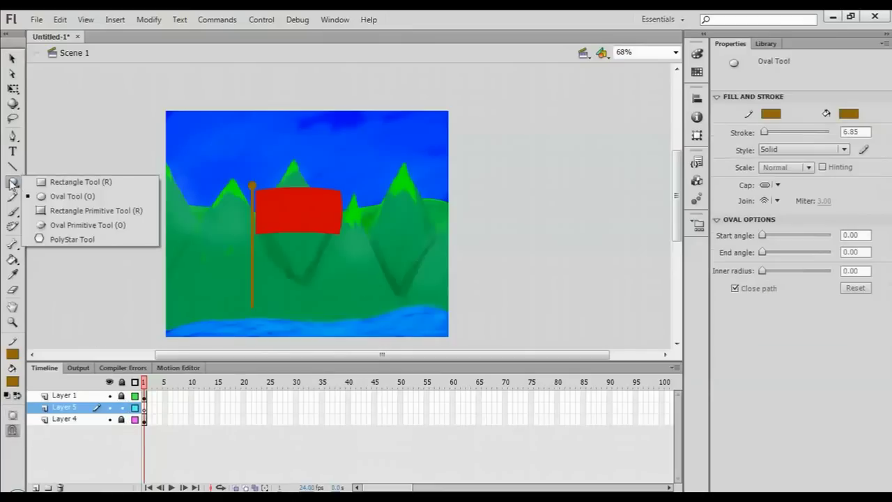
left_click(13, 137)
scroll(175, 257, "down", 1)
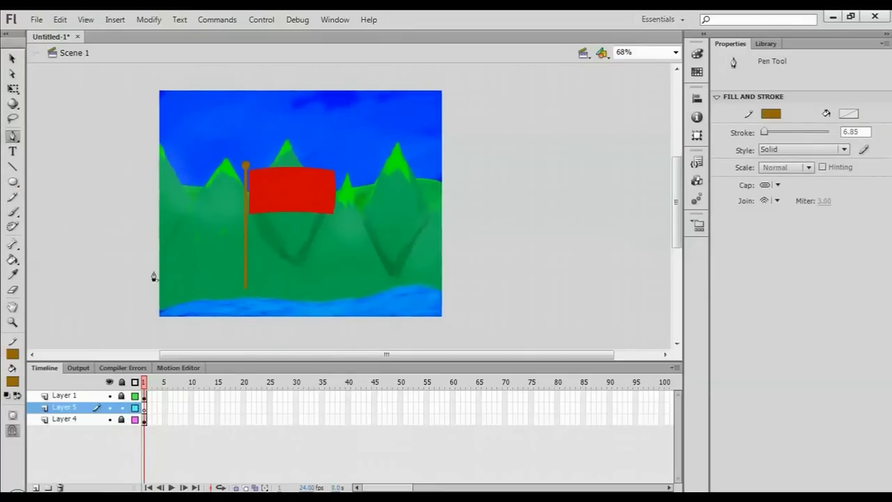
left_click_drag(300, 250, 477, 263)
left_click(449, 333)
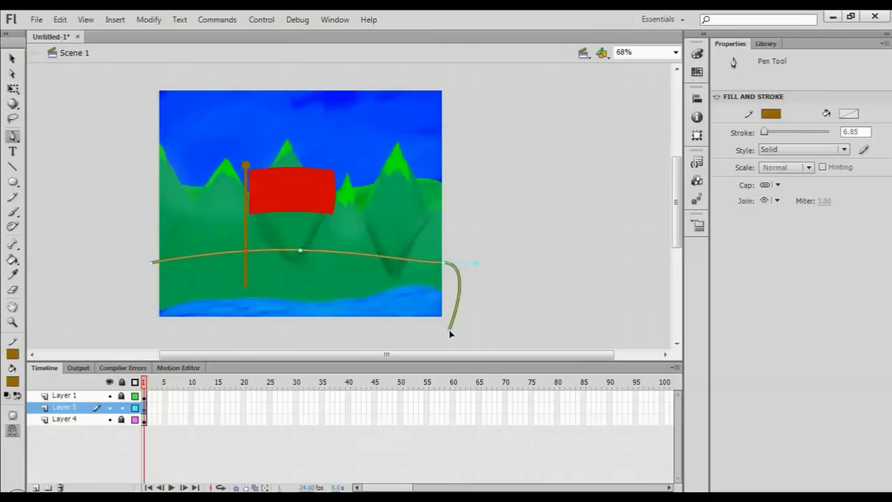
left_click(385, 339)
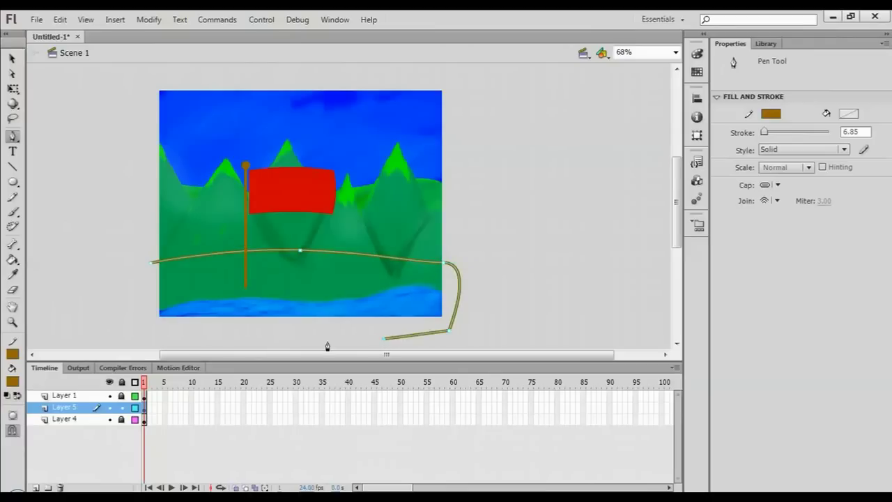
left_click(154, 329)
left_click(152, 269)
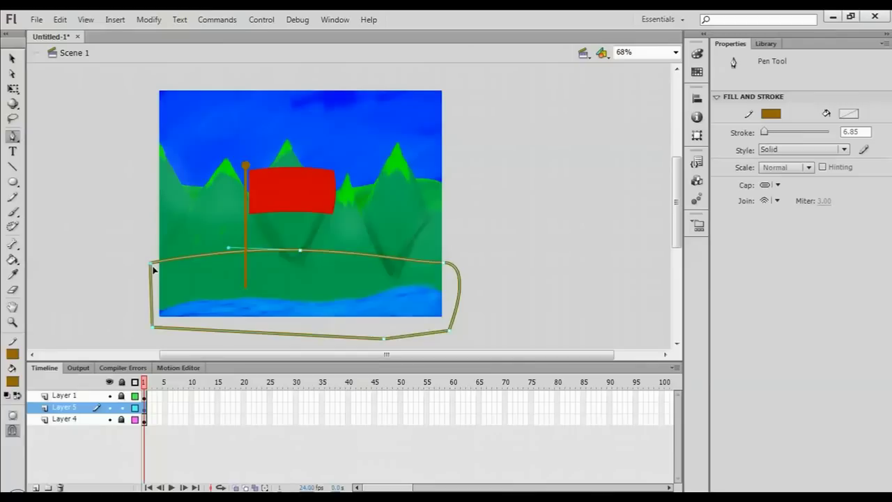
Fill the ground outline with the current brown and remove its stroke, leaving only the fill.
left_click(12, 59)
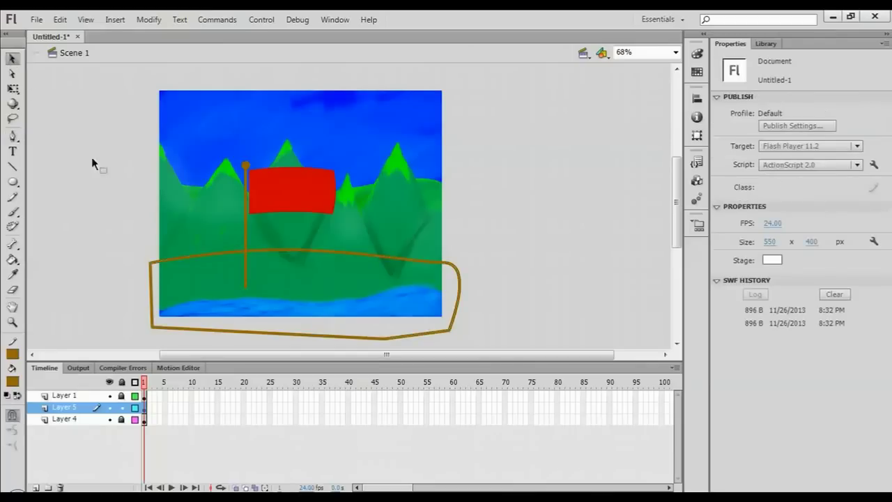
double_click(156, 263)
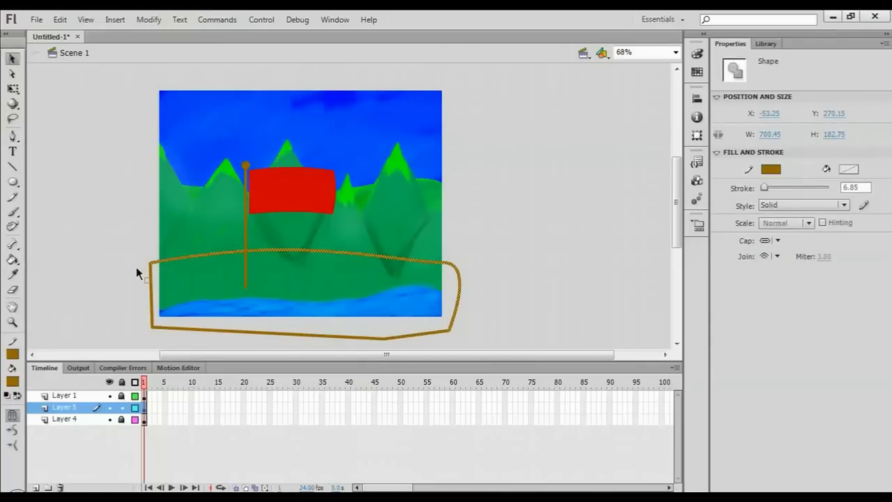
left_click(137, 268)
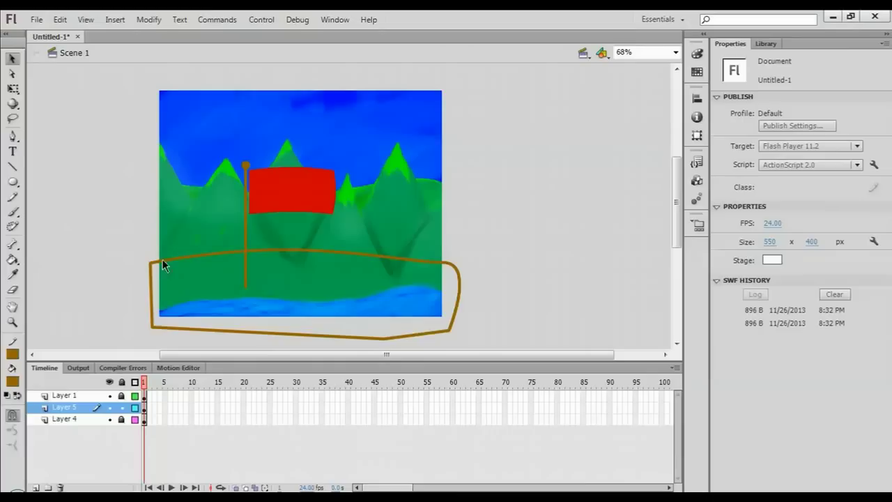
left_click(13, 262)
left_click(203, 304)
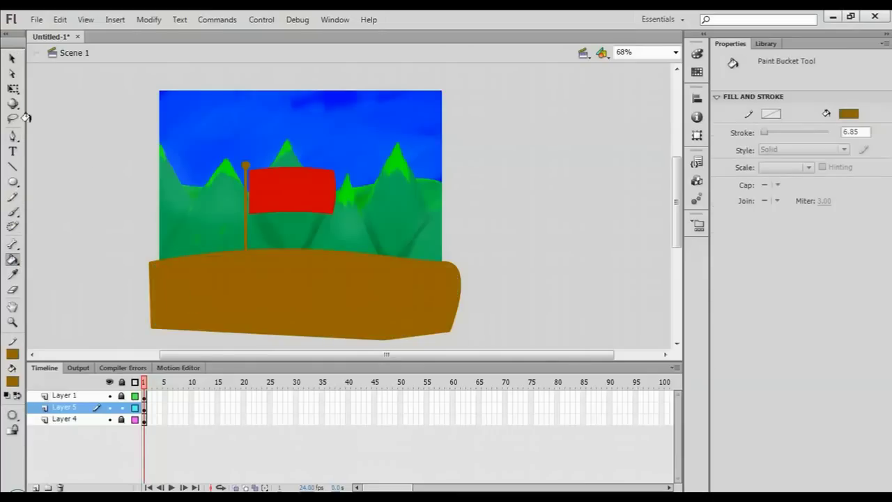
left_click(12, 59)
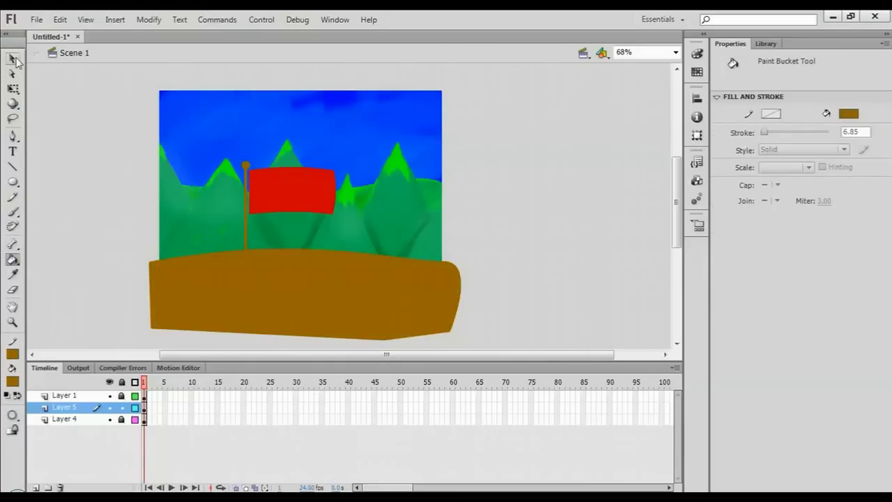
left_click(177, 257)
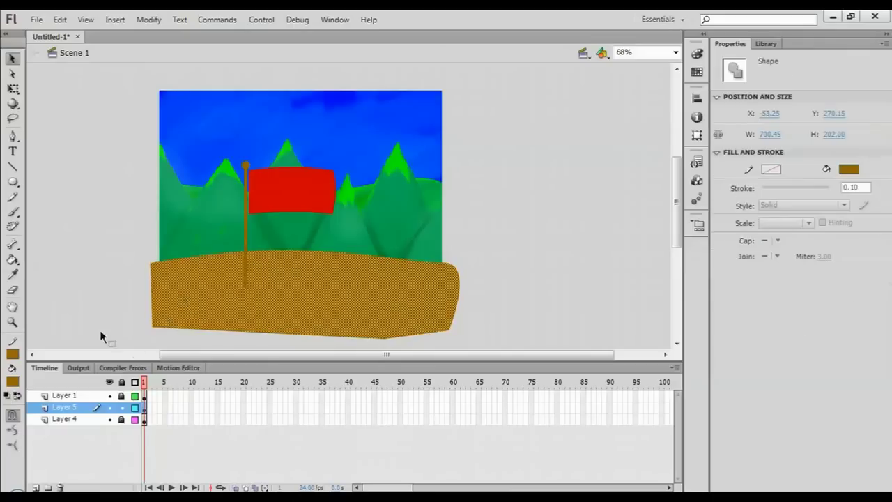
Darken the ground's fill to a brown of about RGB 119, 81, 0.
left_click(12, 382)
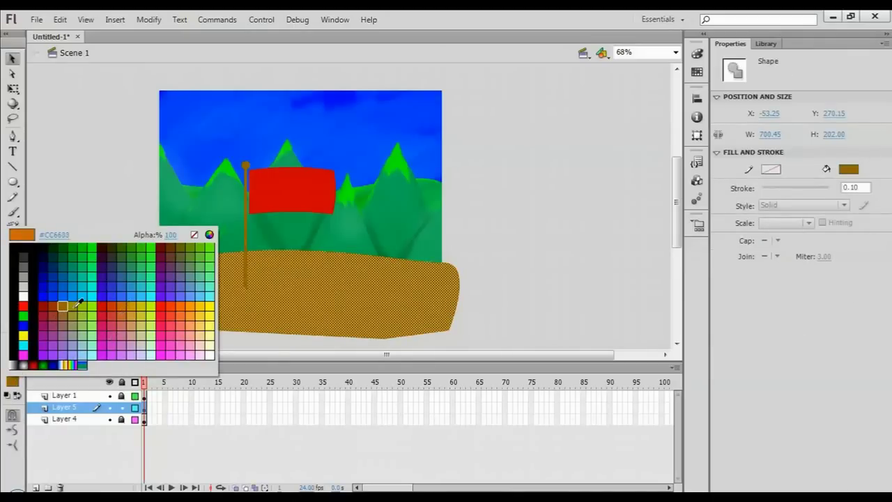
left_click(209, 234)
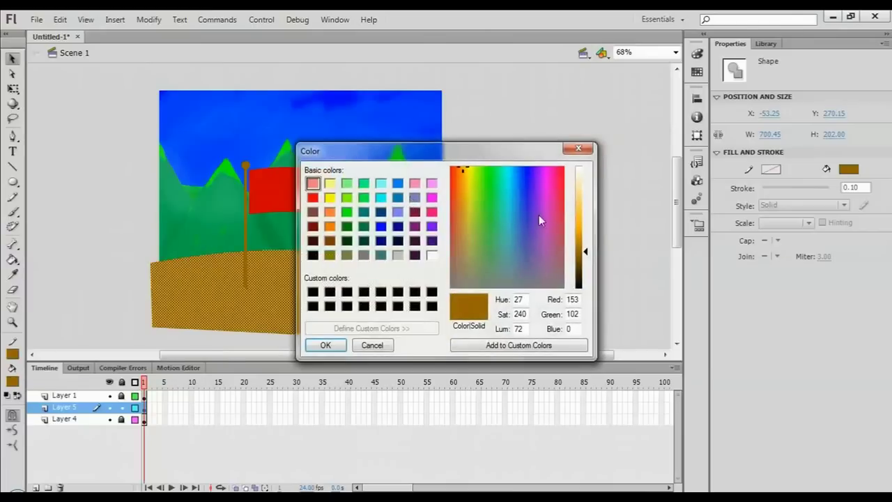
left_click_drag(586, 251, 587, 263)
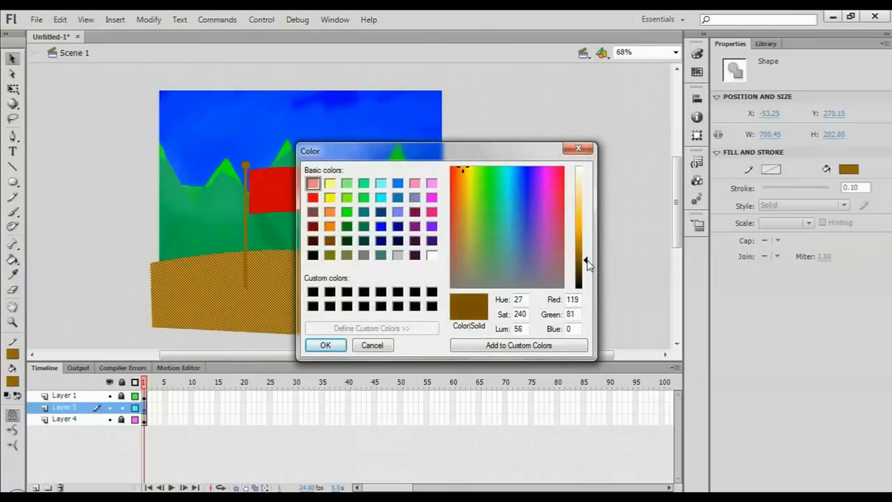
left_click(337, 345)
left_click(481, 265)
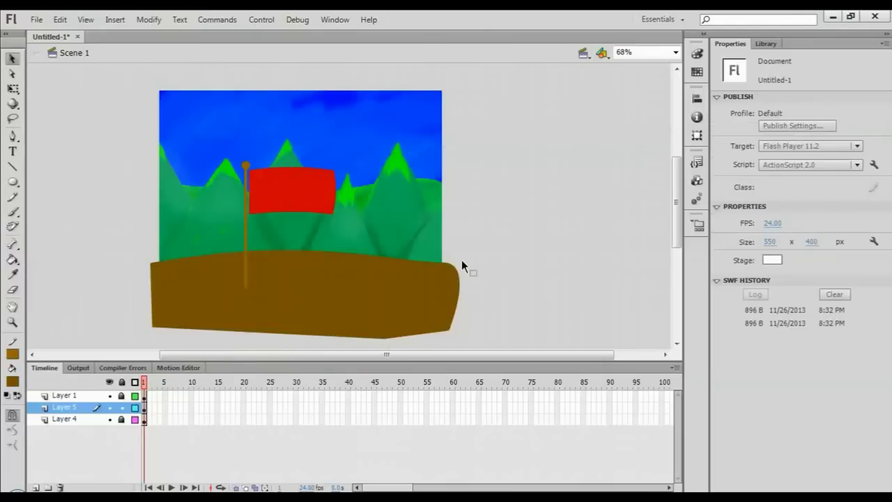
Set the ground's fill to a darker brown of RGB 100, 67, 0.
left_click(287, 269)
left_click(318, 292)
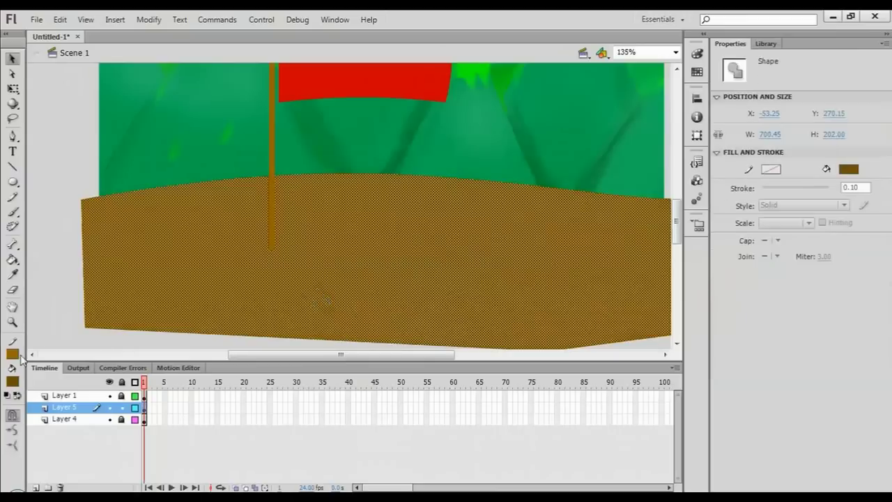
left_click(15, 380)
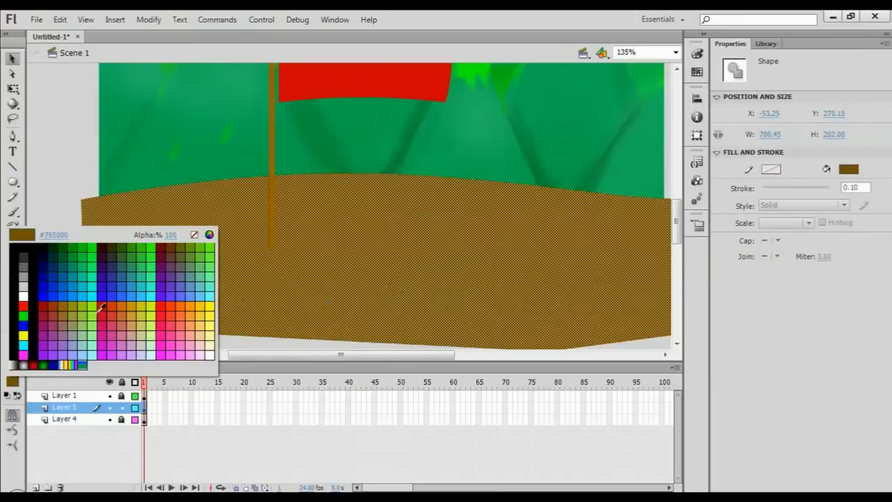
left_click(210, 234)
left_click_drag(586, 259, 585, 267)
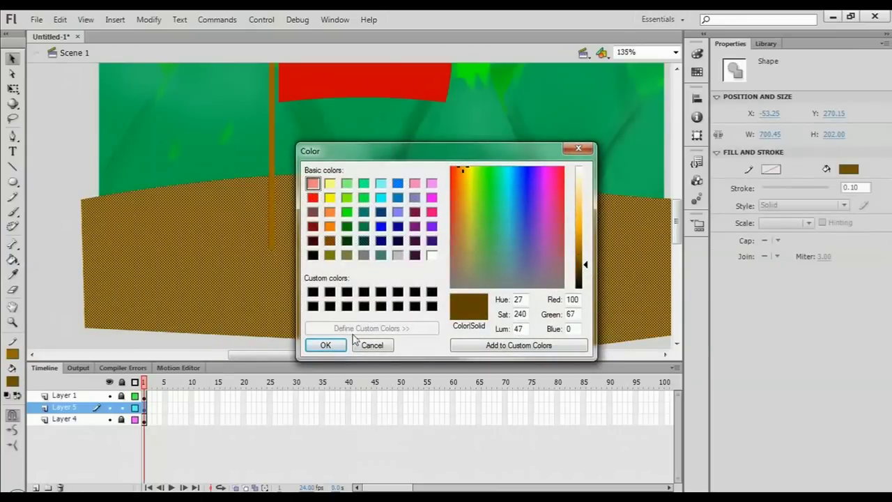
left_click(325, 344)
left_click(53, 148)
Duplicate the ground shape in place and scale the copy to about 688.55 by 199.10, leaving a thin rim around it.
scroll(115, 171, "up", 1)
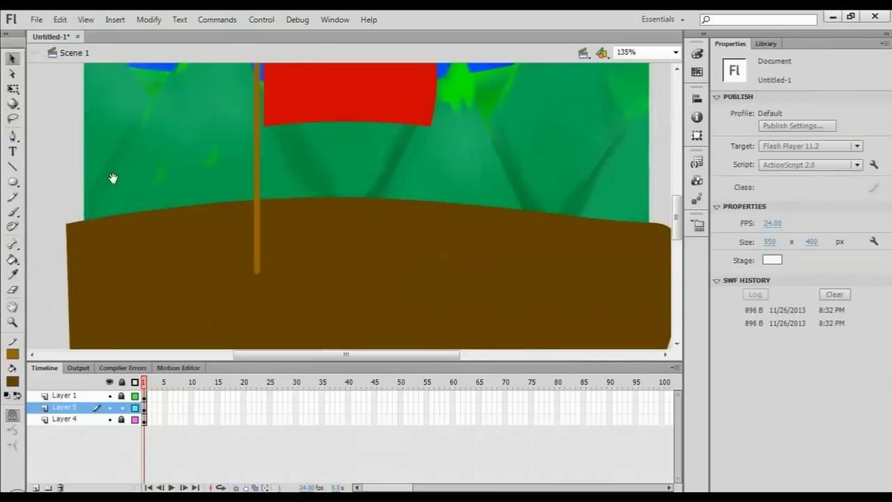
key("ctrl+minus")
left_click_drag(400, 255, 382, 264)
left_click(347, 244)
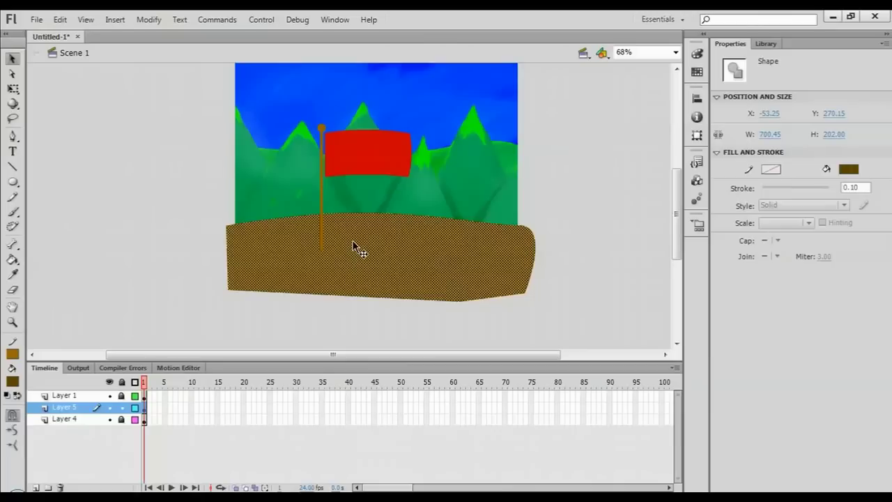
left_click(571, 230)
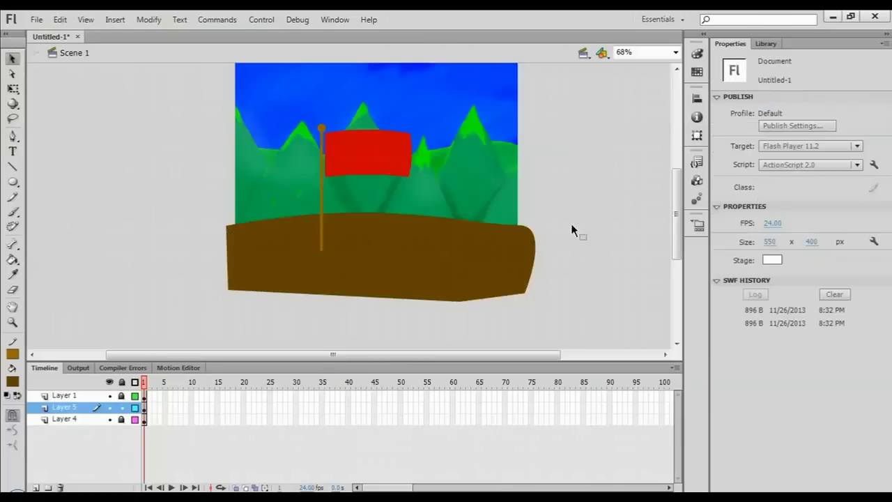
key("ctrl+a")
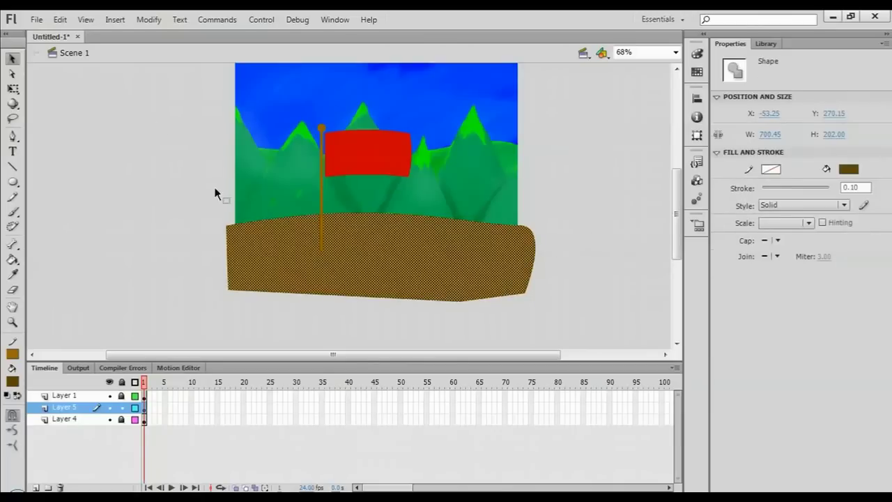
left_click(13, 88)
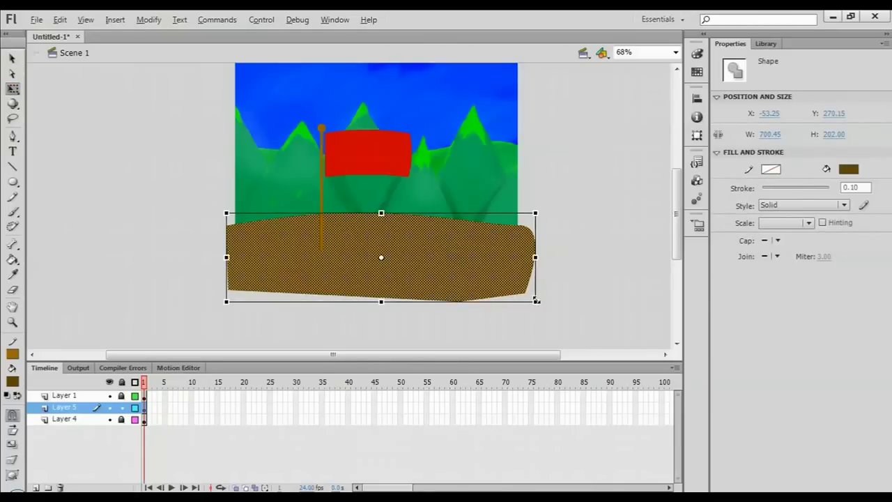
left_click(563, 299)
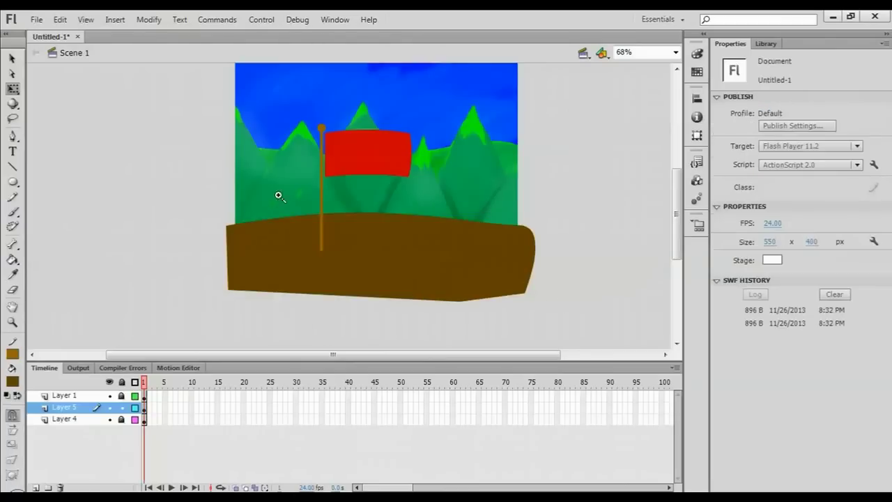
left_click_drag(241, 168, 482, 313)
left_click(449, 316)
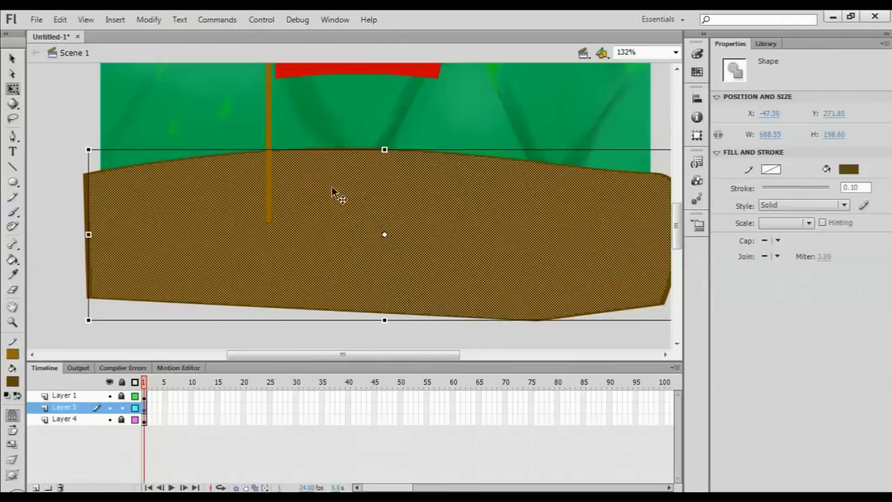
left_click_drag(257, 100, 440, 202)
left_click_drag(391, 183, 391, 183)
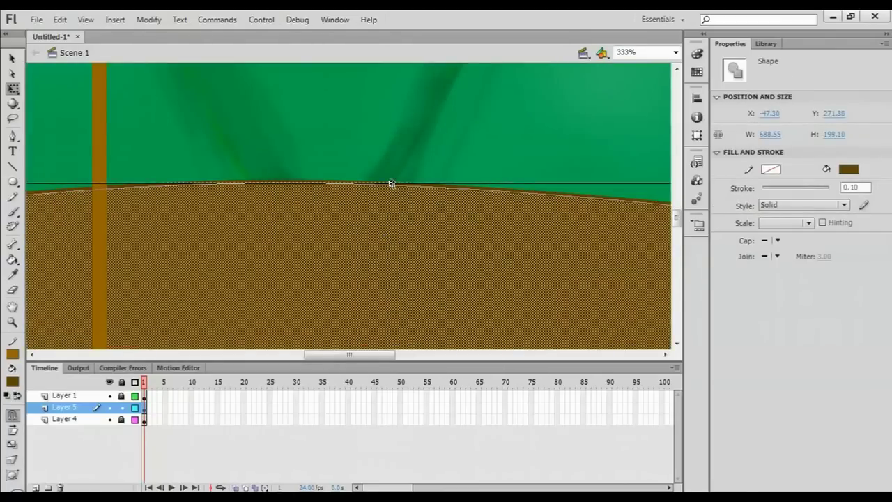
Recolor the thin rim around the ground to a dark red of RGB 100, 20, 0.
left_click_drag(191, 227, 401, 219)
left_click_drag(287, 209, 277, 203)
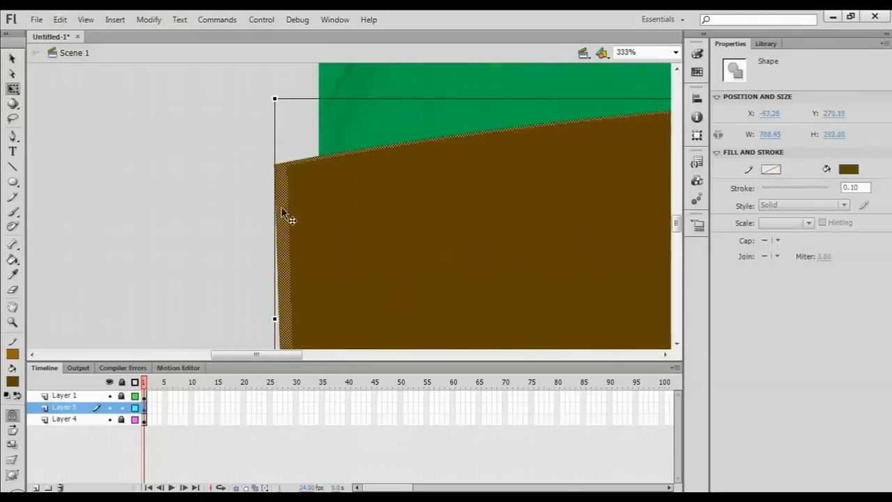
left_click(12, 382)
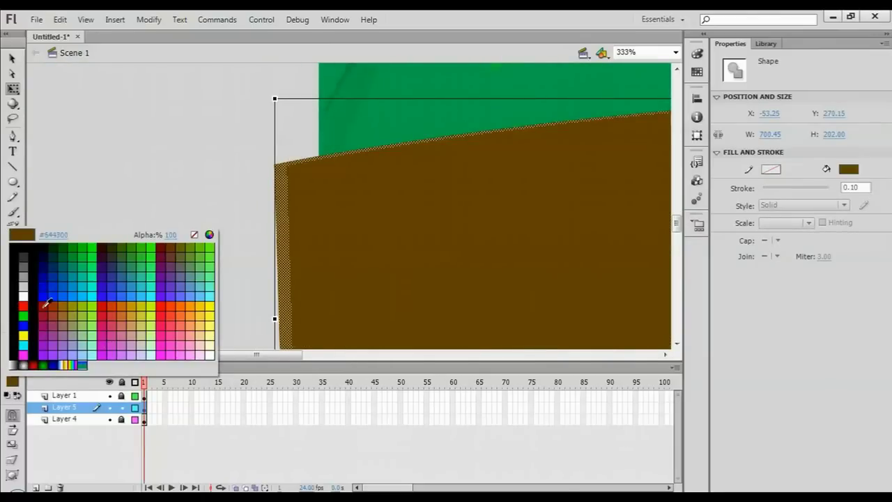
left_click(209, 234)
left_click(454, 168)
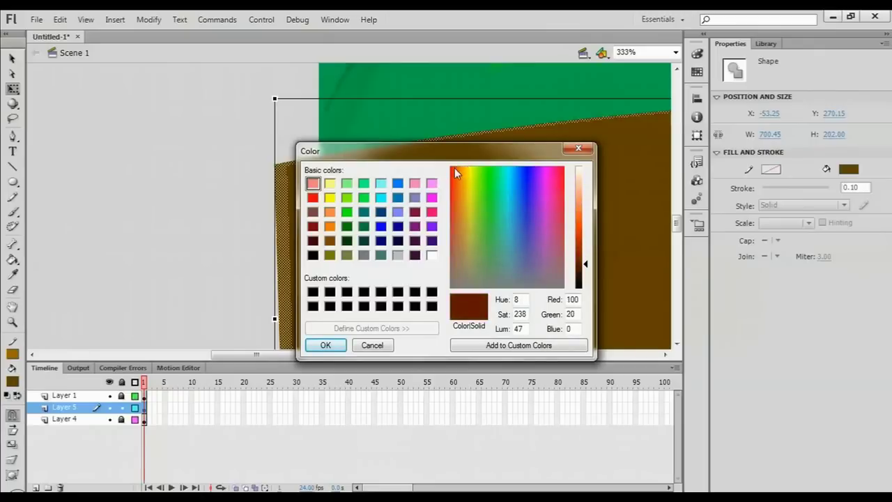
left_click(337, 342)
left_click(12, 57)
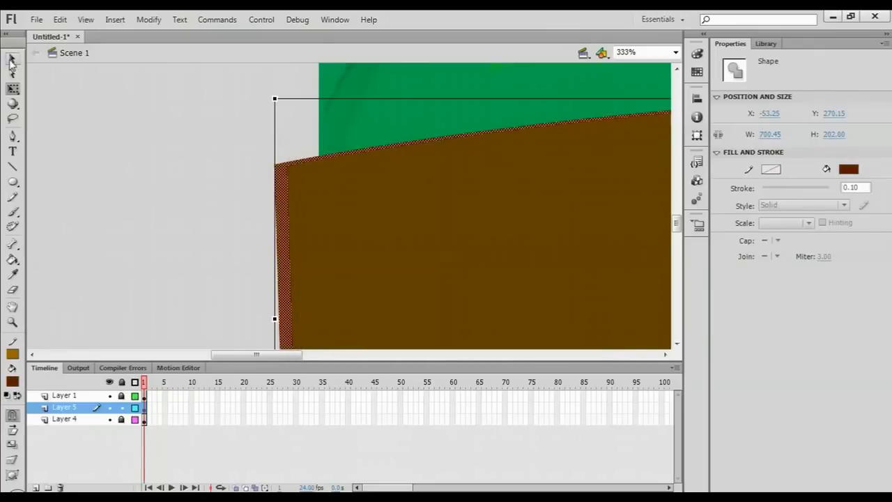
left_click(165, 140)
left_click(396, 186)
left_click(488, 196)
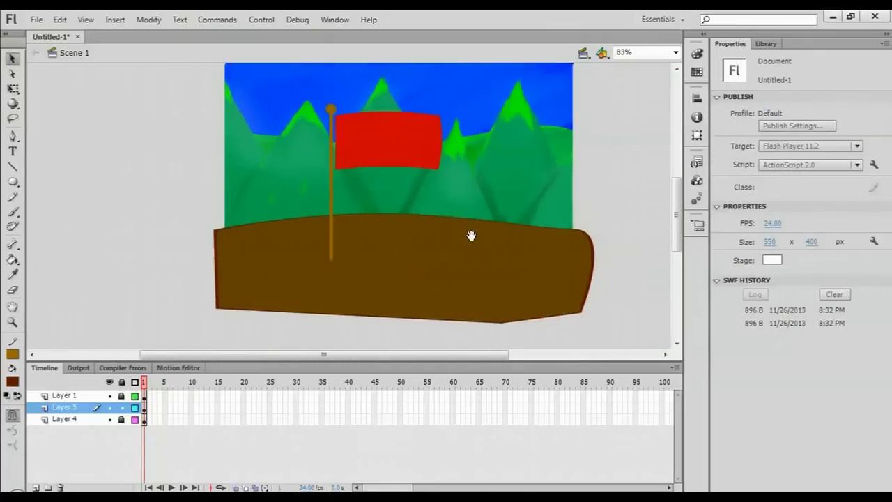
Lock the ground's layer and add a new layer directly above it.
mouse_move(195, 166)
left_mouse_down()
mouse_move(205, 206)
mouse_move(181, 218)
left_mouse_up()
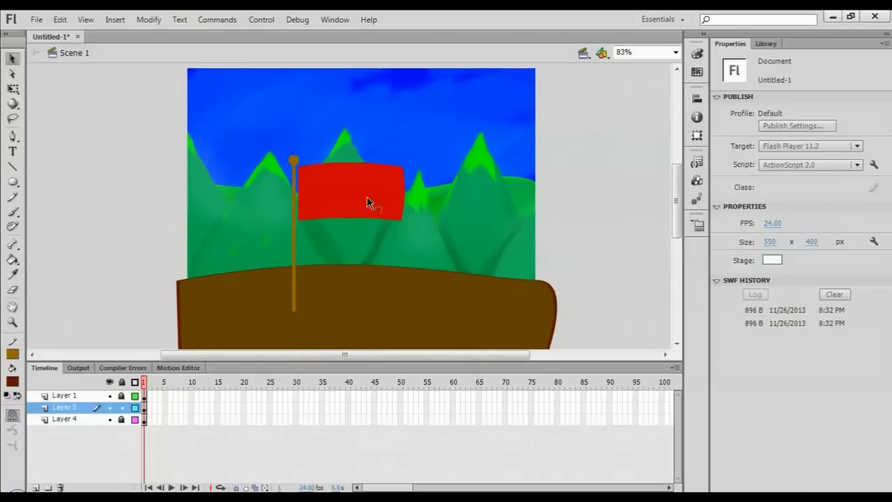
left_click(121, 407)
left_click(36, 487)
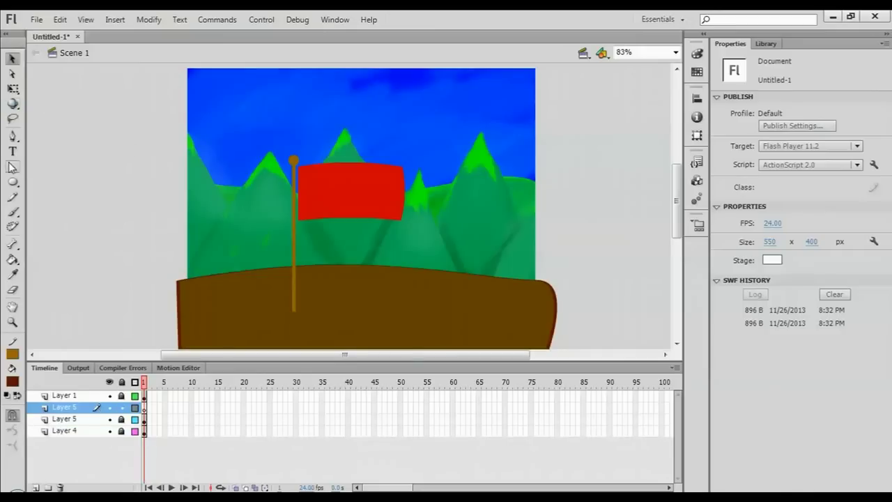
Draw a circle about 59 px wide over the tall peak near the stage's edge and delete its outline.
left_click(12, 181)
left_click_drag(398, 186, 316, 237)
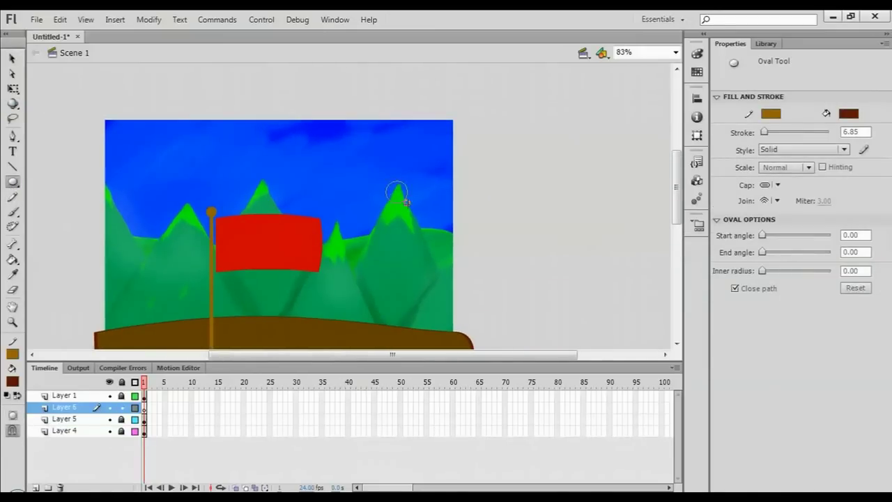
left_click_drag(405, 202, 414, 209)
key("v")
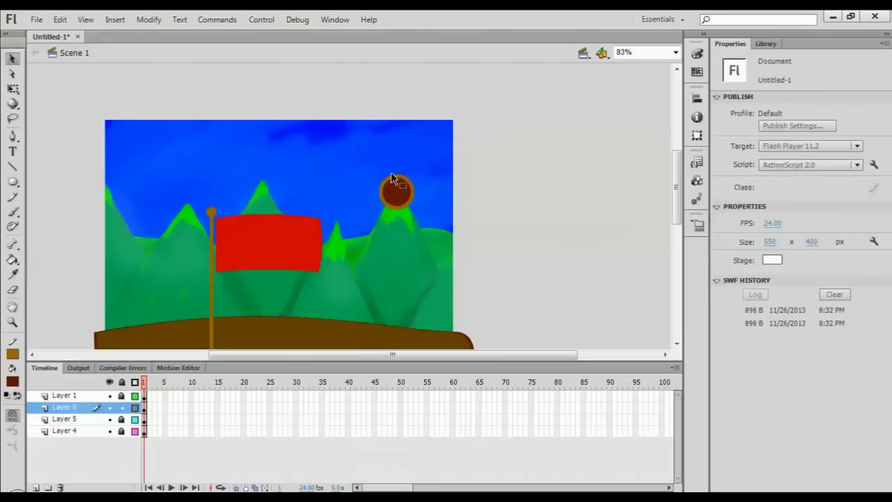
left_click(412, 196)
key("Delete")
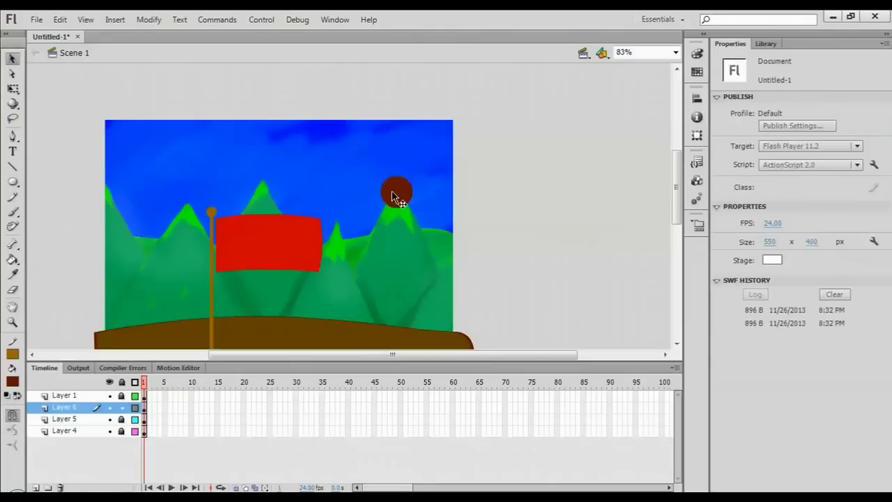
Move the circle into the sky to about X 418.70, Y -21.05 and fill it with the white-to-black radial gradient.
left_click(407, 199)
left_click_drag(407, 199, 376, 189)
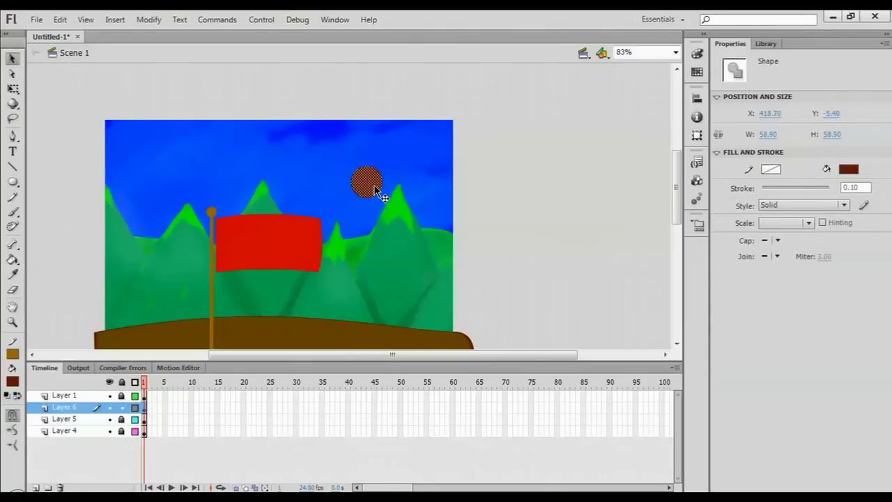
left_click_drag(374, 186, 379, 176)
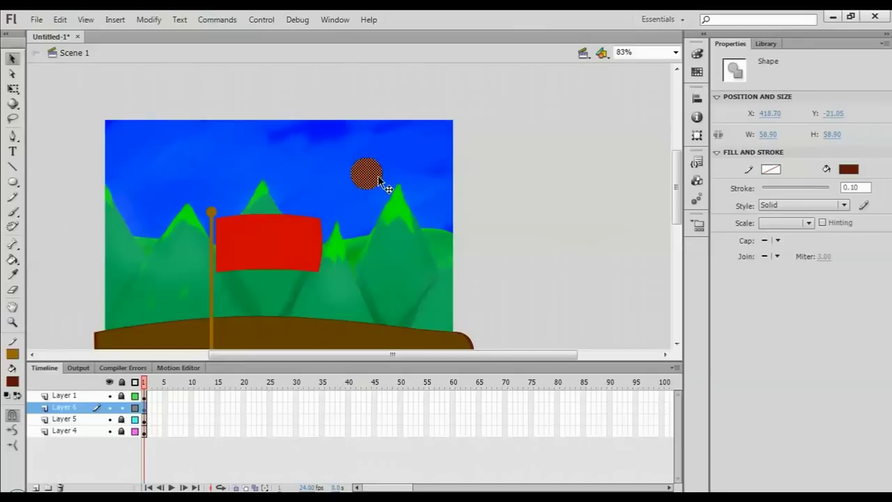
left_click(12, 382)
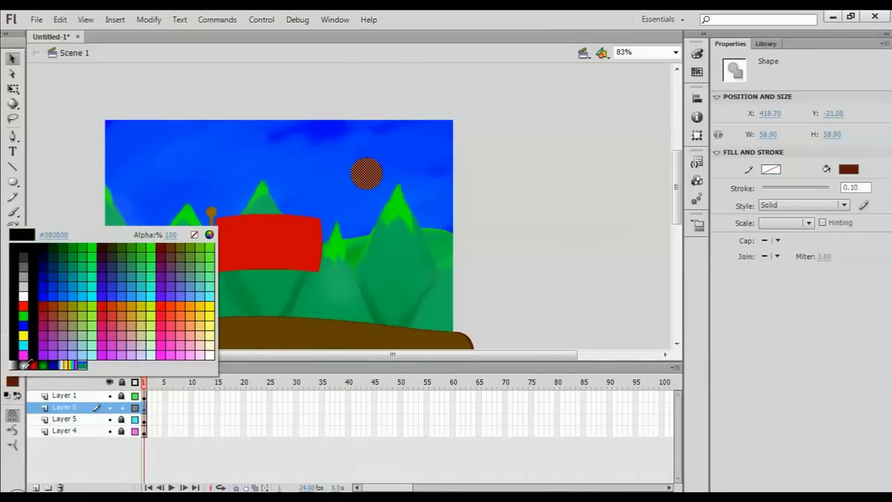
left_click(23, 365)
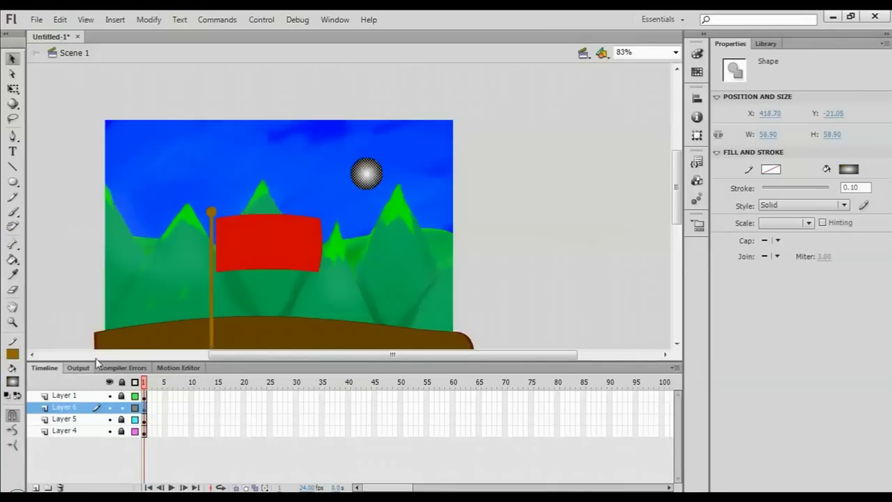
Set the center color of the circle's radial gradient to yellow FFFF00.
left_click(851, 170)
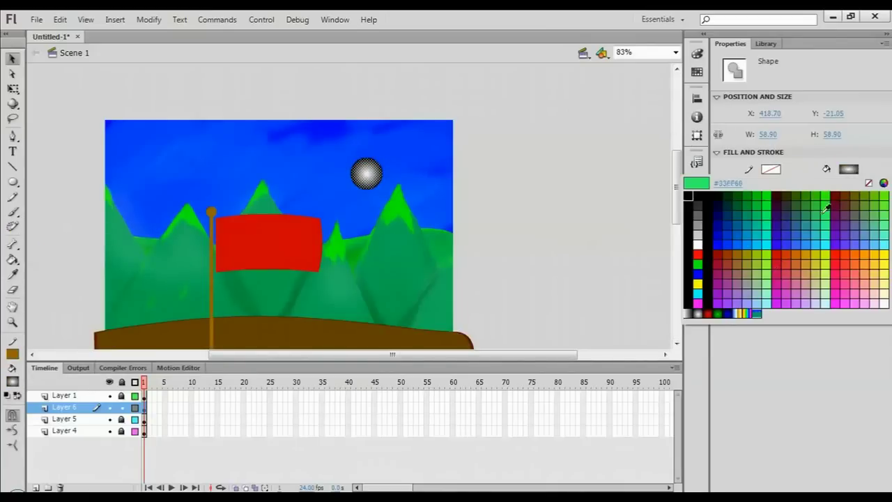
key("Escape")
left_click(374, 173)
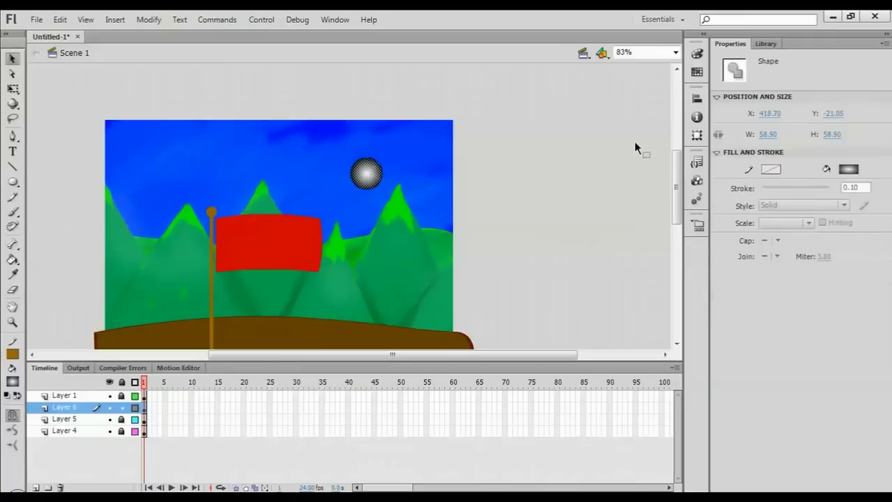
left_click(697, 53)
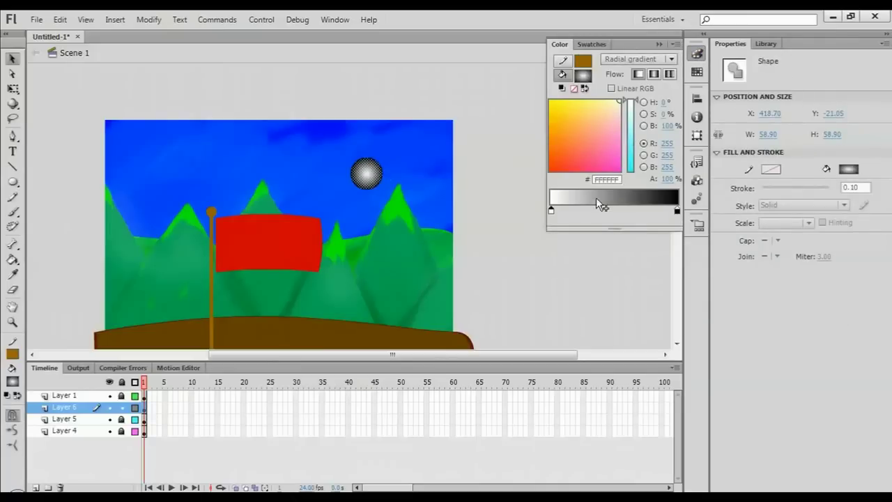
left_click_drag(551, 211, 553, 211)
mouse_move(612, 132)
left_mouse_down()
mouse_move(607, 106)
mouse_move(536, 73)
left_mouse_up()
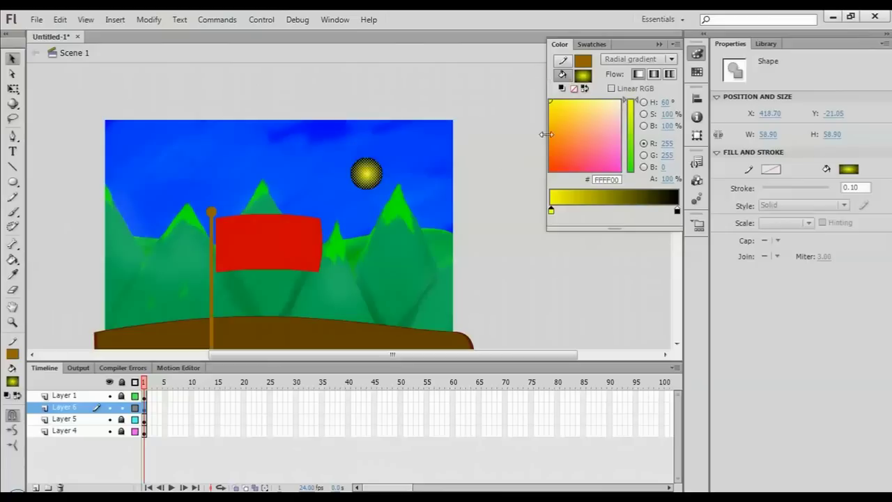
Set the outer color of the circle's radial gradient to orange FFA300.
left_click(677, 209)
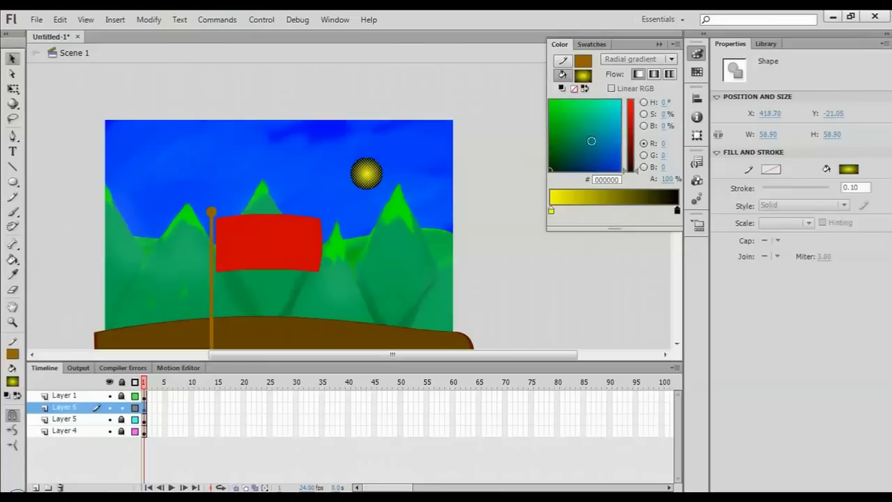
left_click_drag(566, 161, 620, 101)
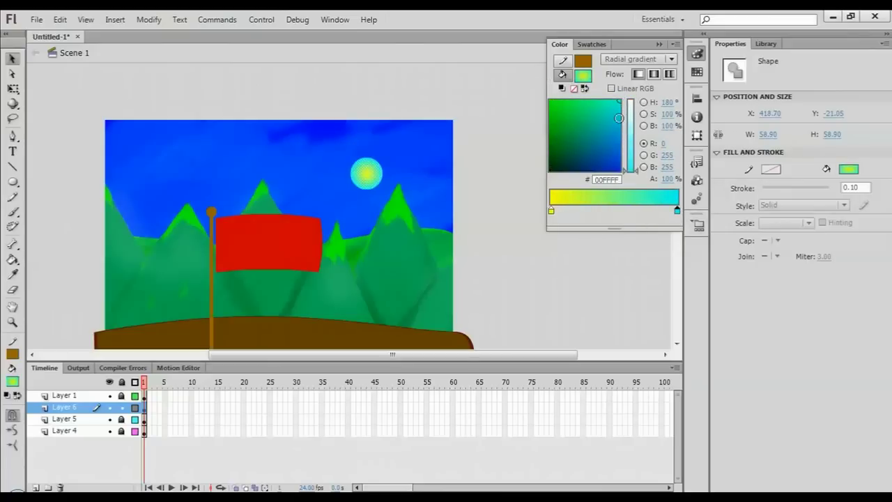
left_click_drag(636, 169, 637, 115)
left_click_drag(575, 122, 634, 98)
left_click_drag(578, 122, 542, 128)
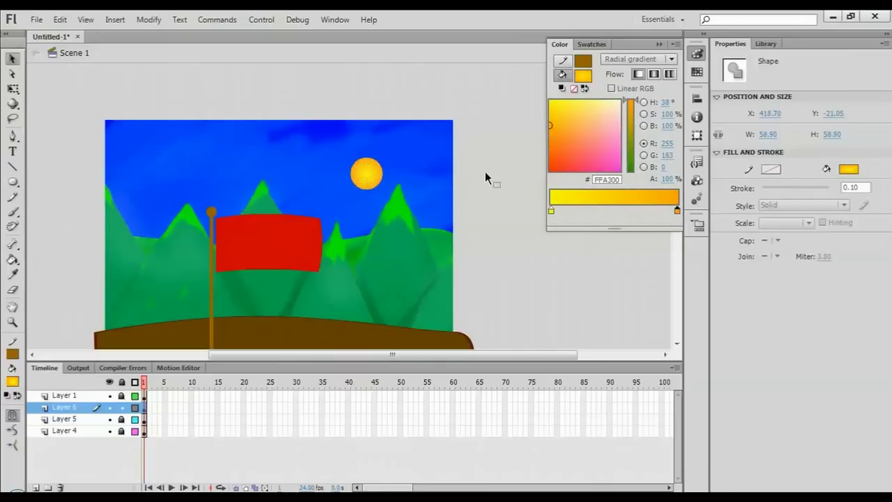
Move the sun higher to about X 434.30, Y -58.30 and convert it to a movie clip symbol.
left_click(370, 180)
left_click_drag(373, 182, 383, 159)
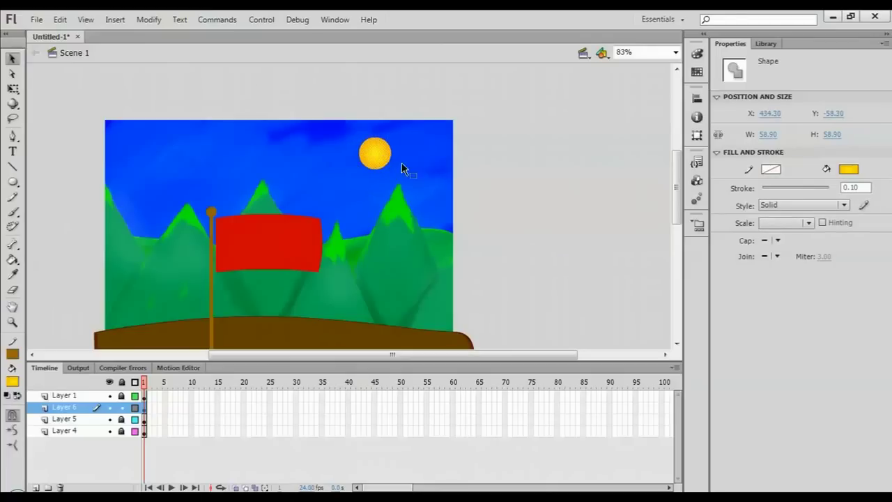
left_click(516, 192)
left_click(384, 163)
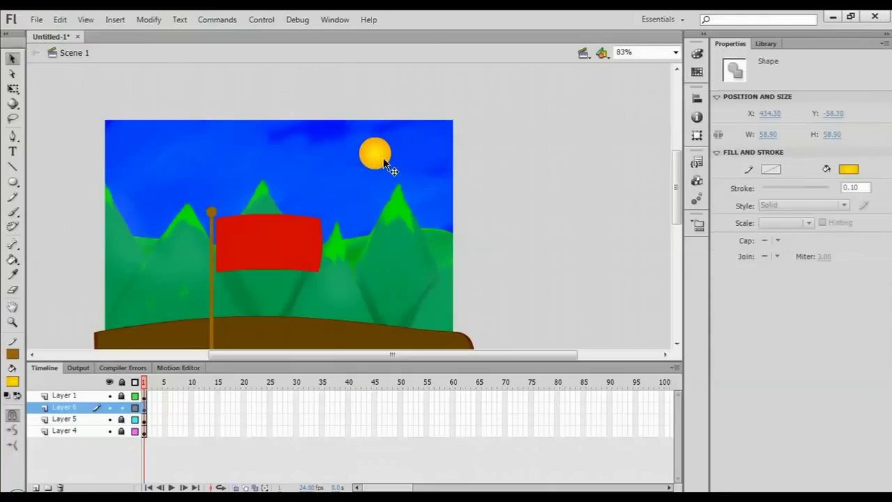
key("F8")
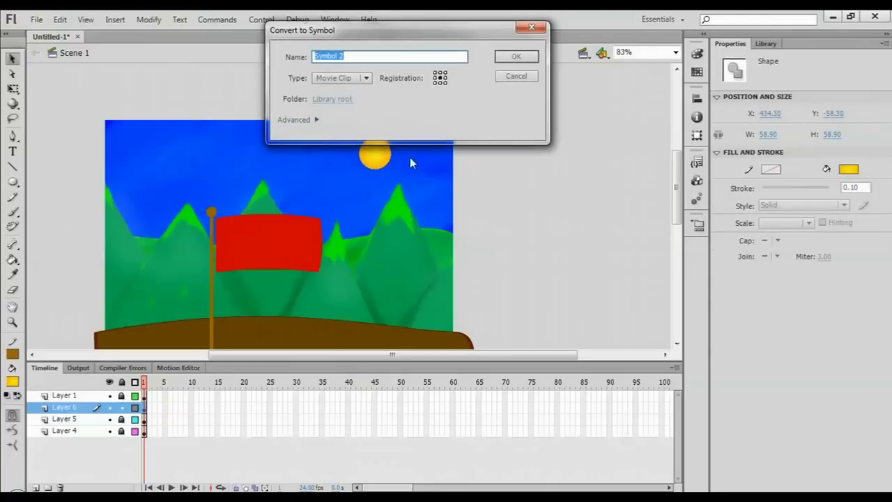
left_click(516, 56)
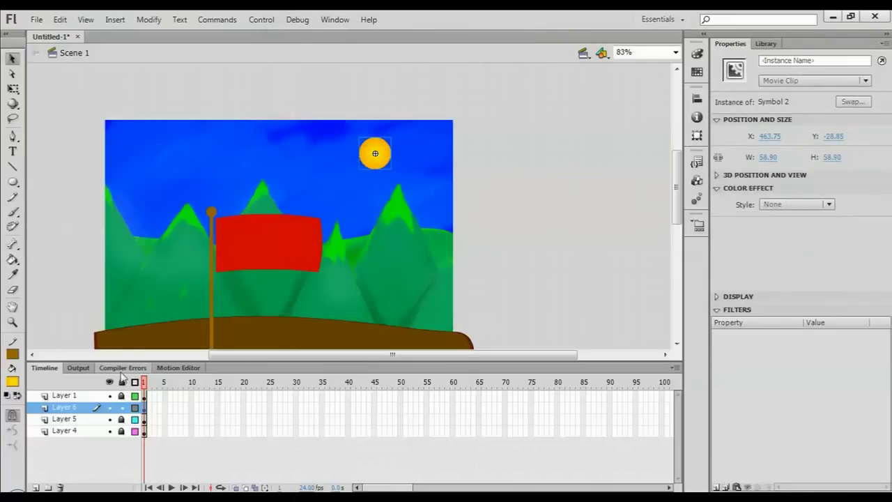
left_click(78, 367)
left_click(123, 367)
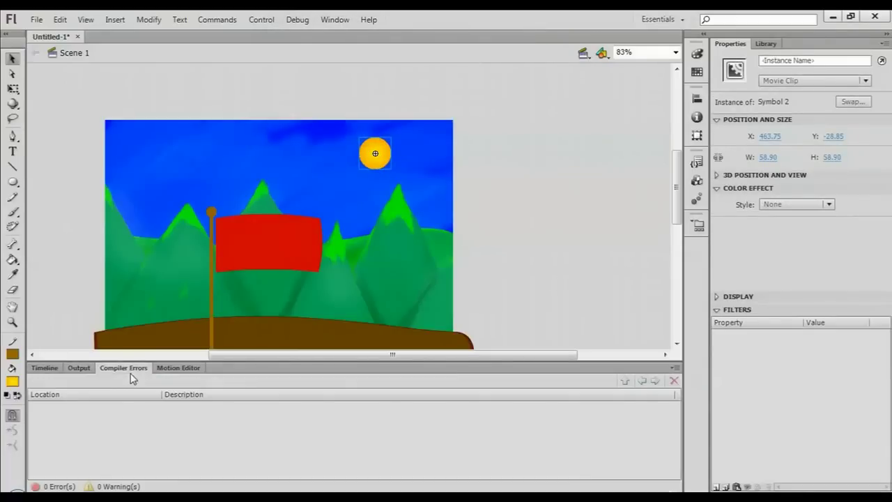
left_click(178, 367)
left_click(44, 367)
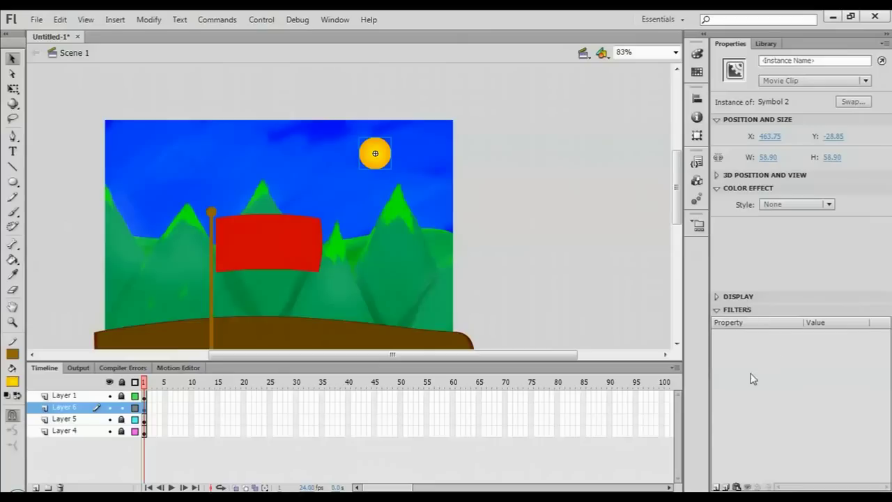
Add a Glow filter to the sun movie clip and set the glow color to yellow.
left_click(717, 487)
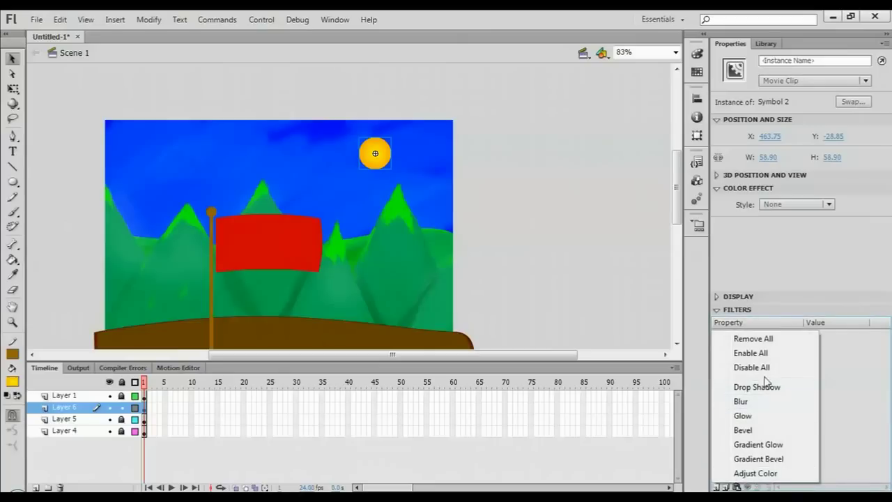
left_click(744, 415)
left_click(812, 397)
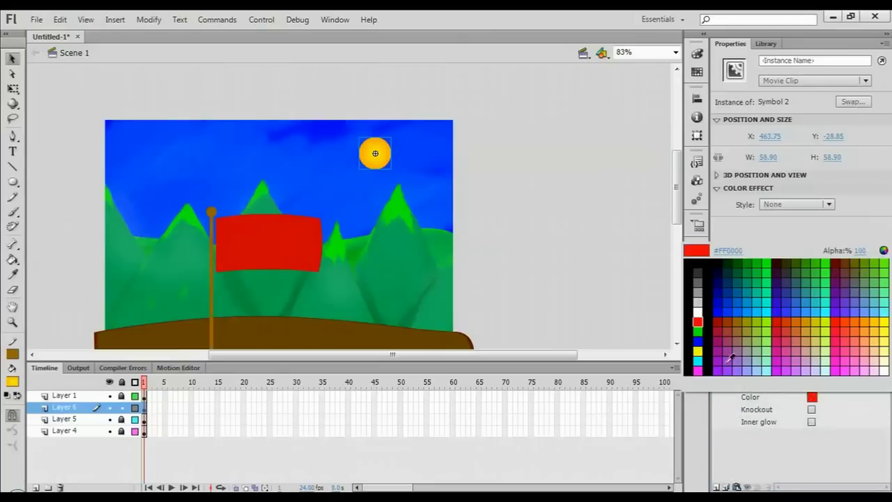
left_click(699, 351)
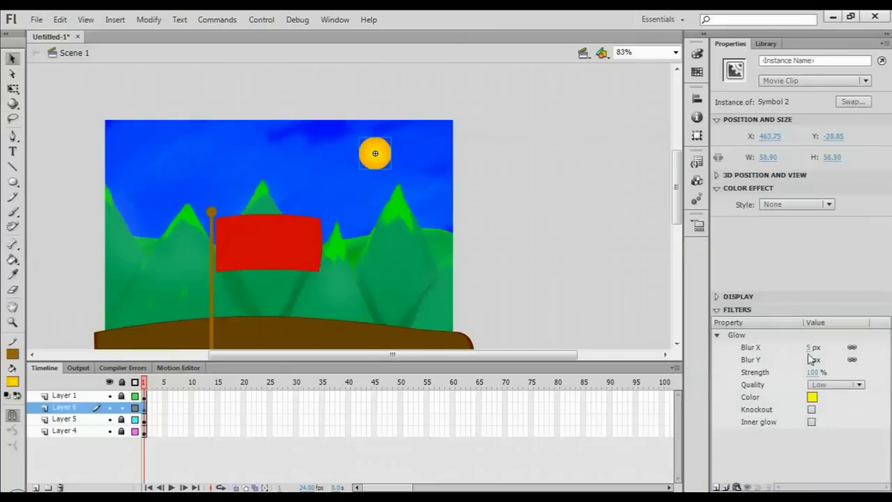
Set the sun glow's horizontal and vertical blur to 36 px and its quality to High.
left_click_drag(811, 347, 820, 347)
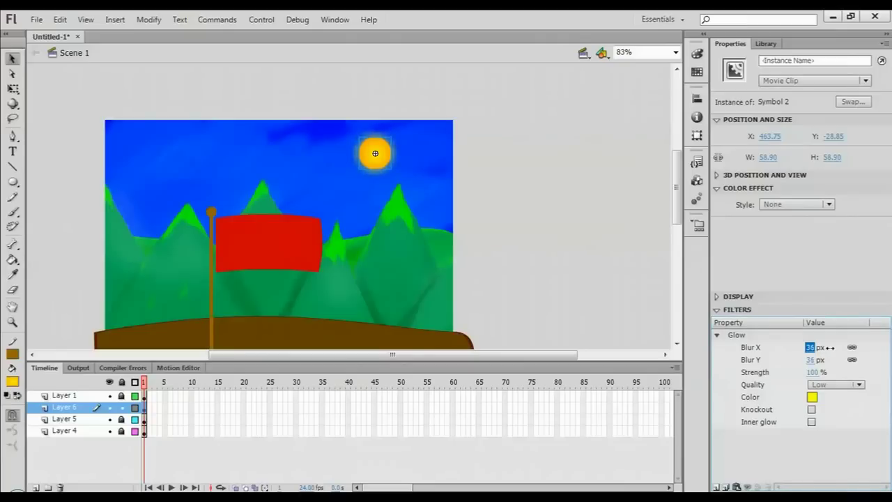
left_click(850, 384)
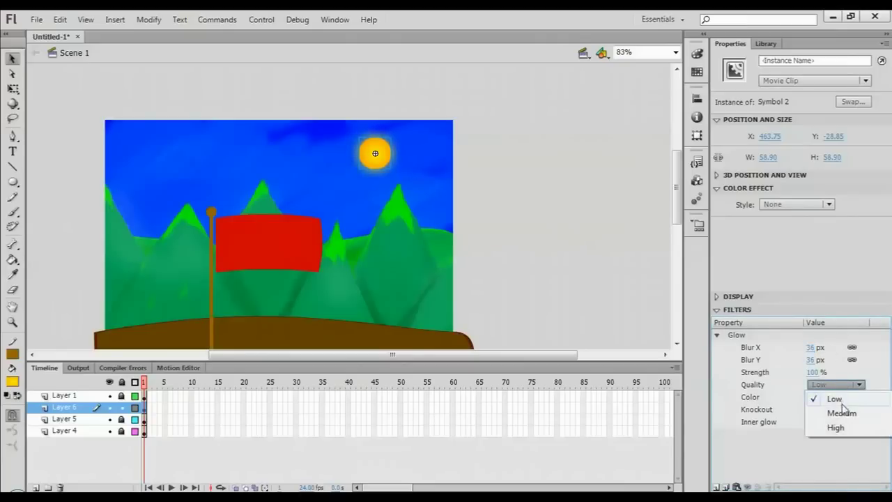
left_click(842, 428)
left_click(554, 248)
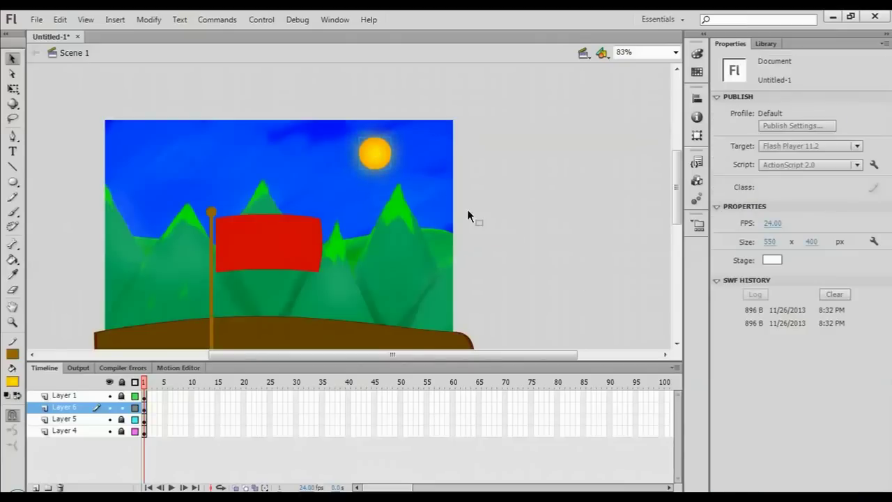
Test the movie to check the sun's placement in the scene, close the preview and select the sun.
left_click_drag(328, 195, 416, 169)
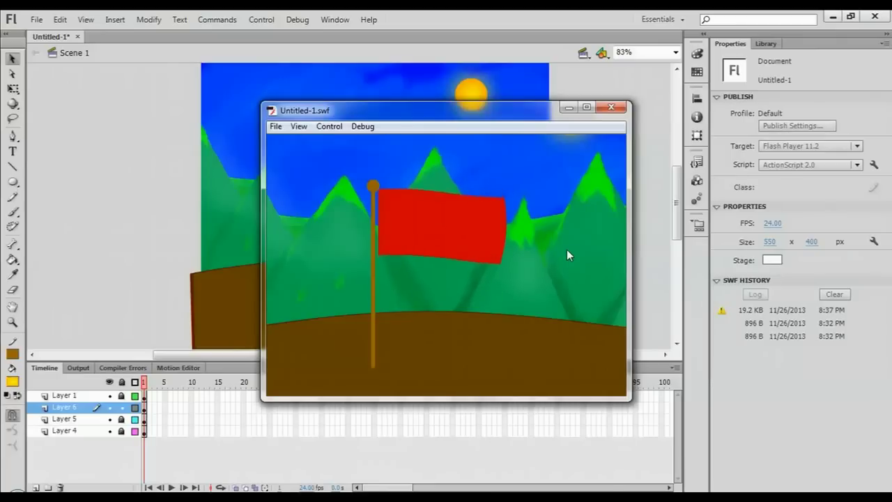
left_click(611, 108)
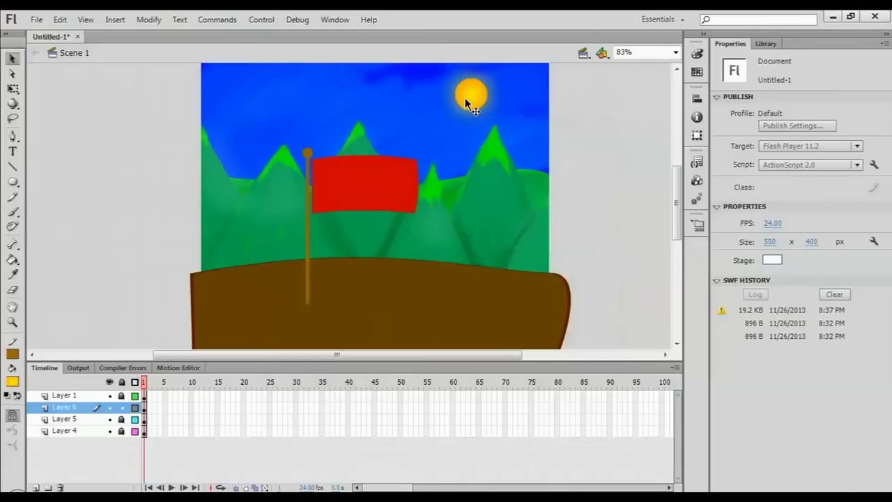
left_click(470, 92)
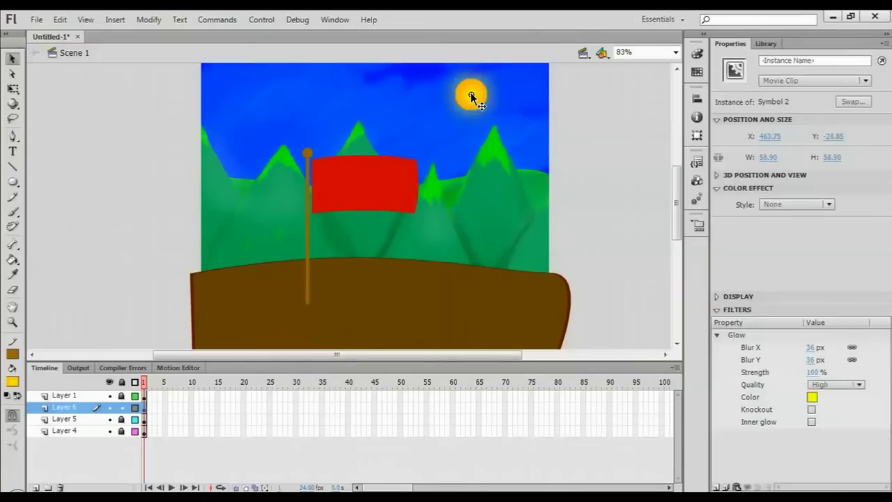
Unlock the mountain background's layer and lower the bitmap to about Y -9.75, keeping it behind the ground.
left_click(122, 431)
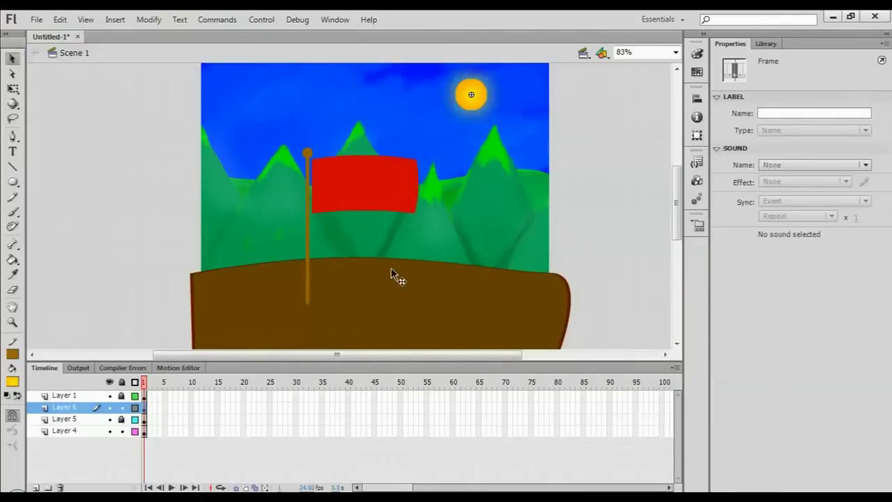
left_click(459, 222)
left_click_drag(467, 218, 466, 238)
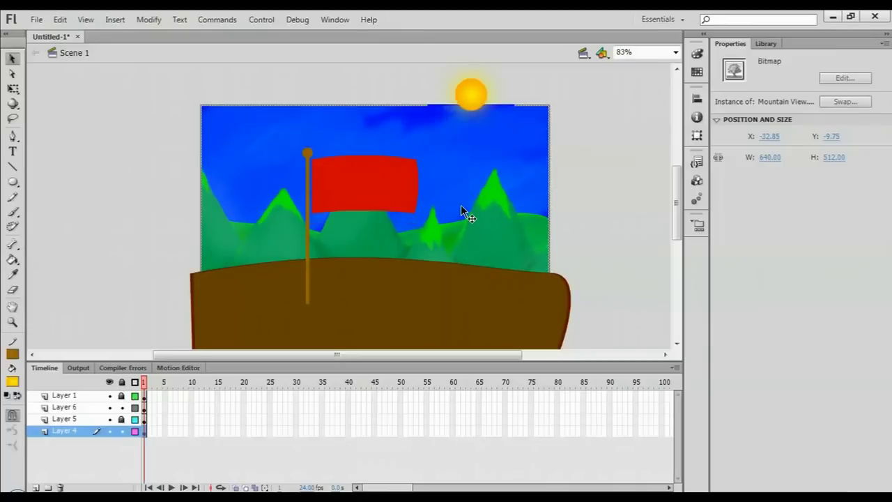
Lower the sun into the visible sky at about Y 75.70 and test the movie.
left_click(471, 93)
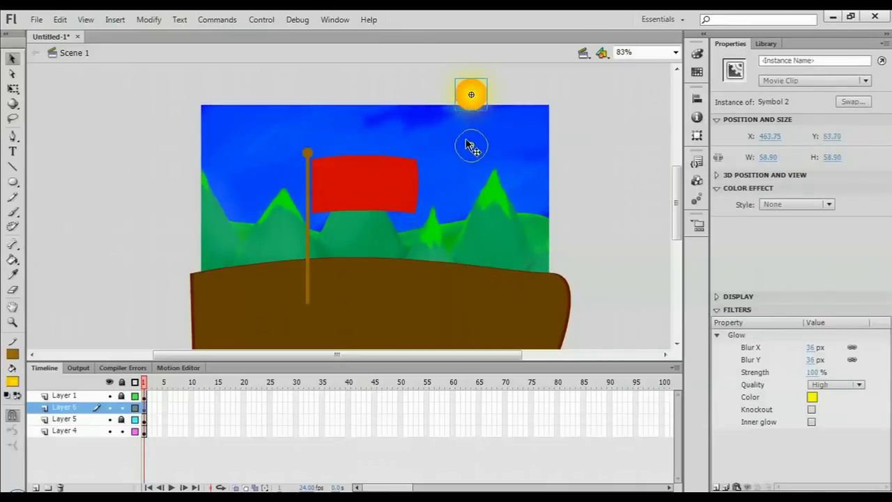
left_click_drag(471, 146, 467, 140)
key("ctrl+Return")
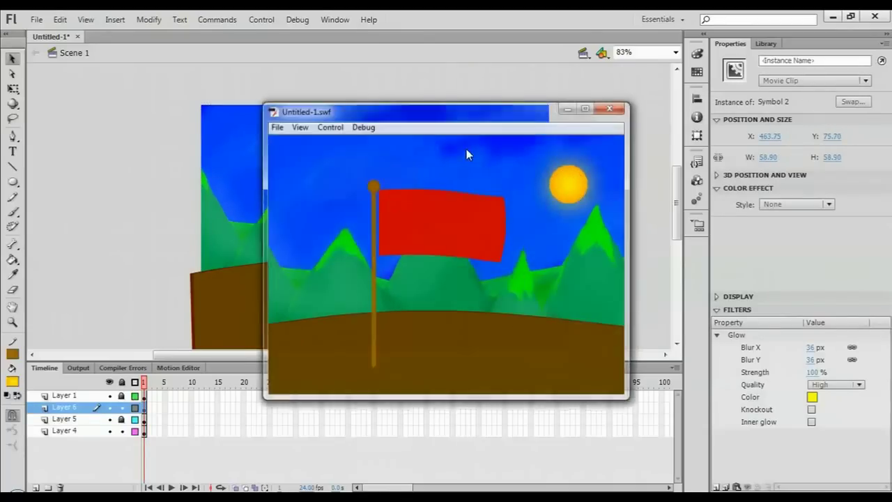